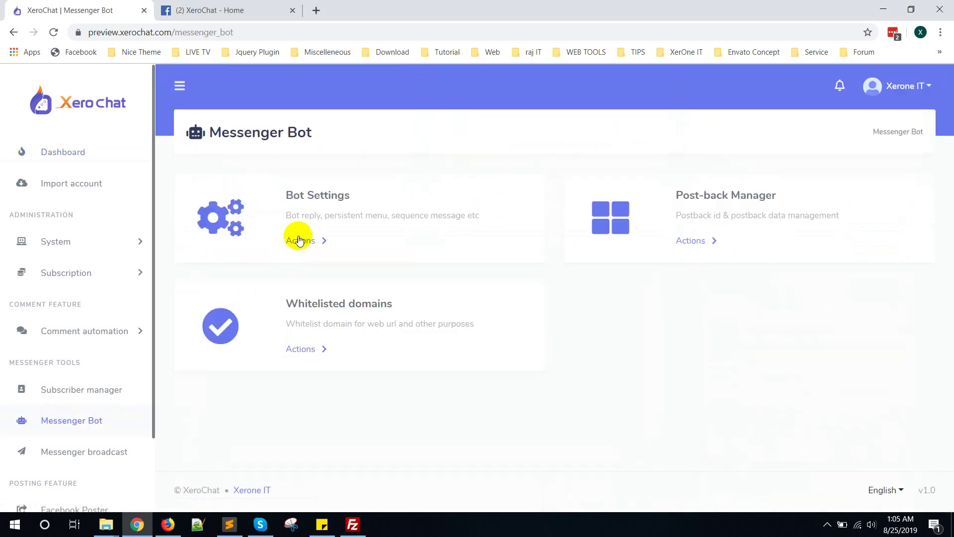
Step: Open the Messenger bot's Bot Settings, listing replies Hi, Info, SEO, Support and wordpress info
click(300, 240)
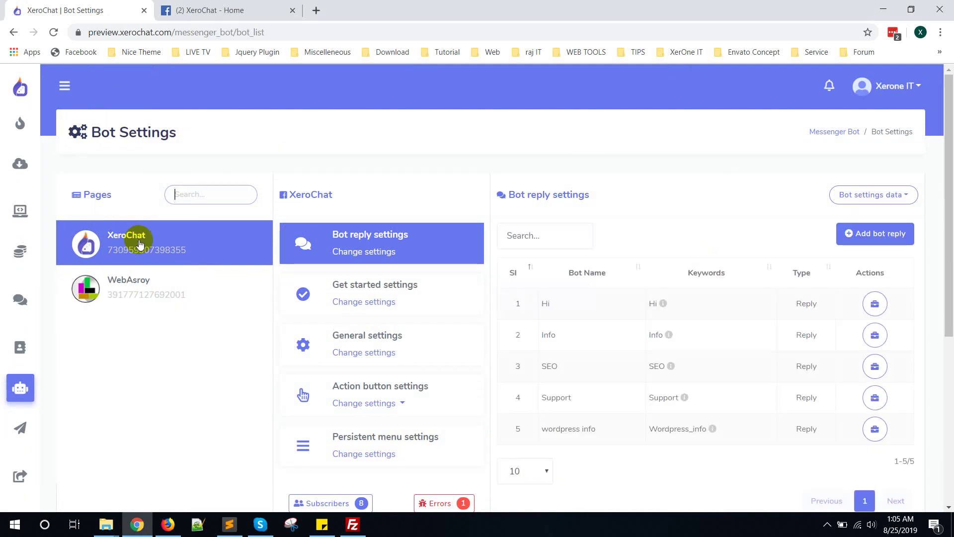
Step: Add a XeroChat page bot reply named Email, keyword Email, with reply type Quick reply
click(114, 242)
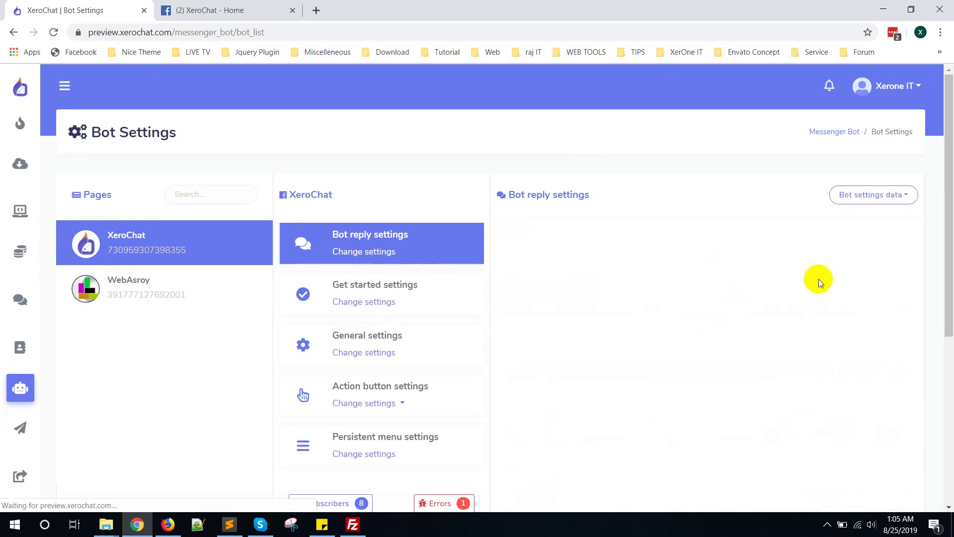
click(864, 241)
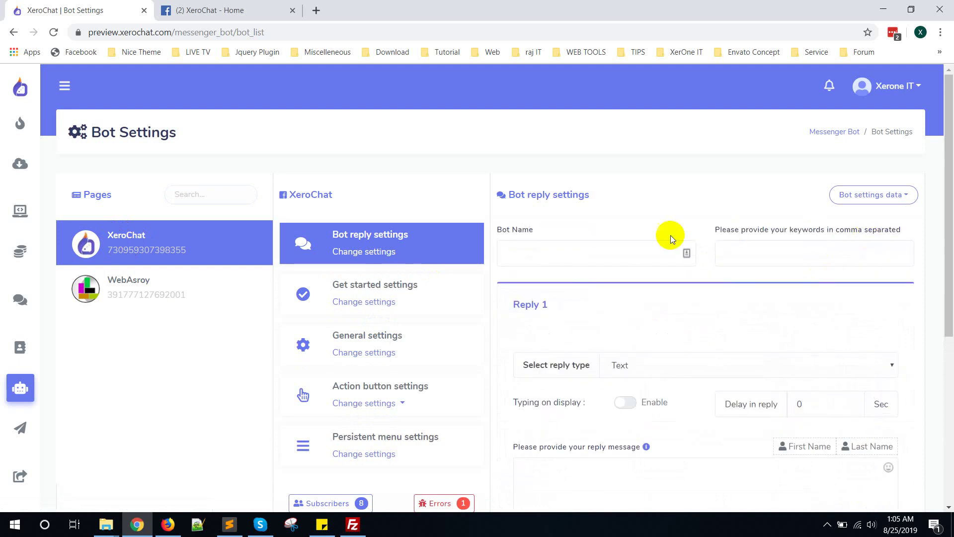
click(628, 253)
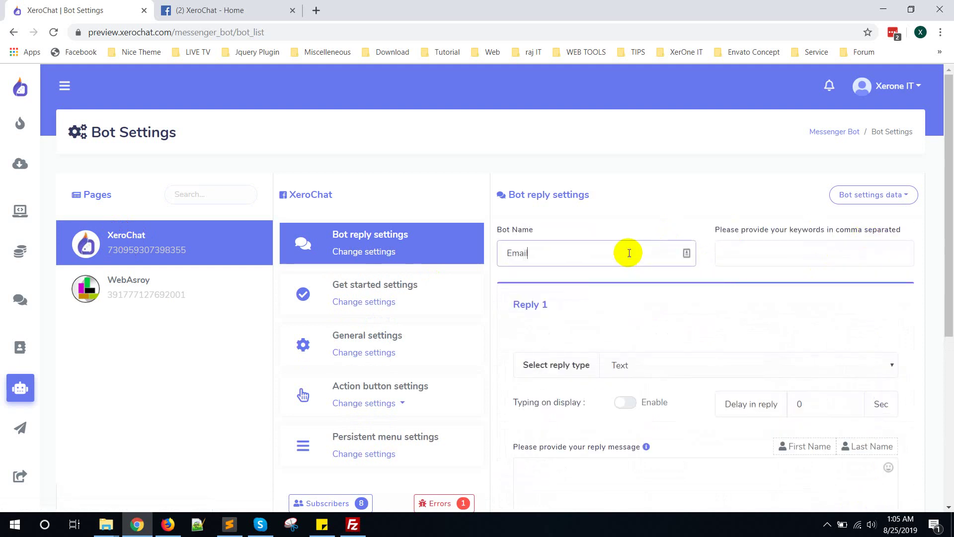
click(741, 258)
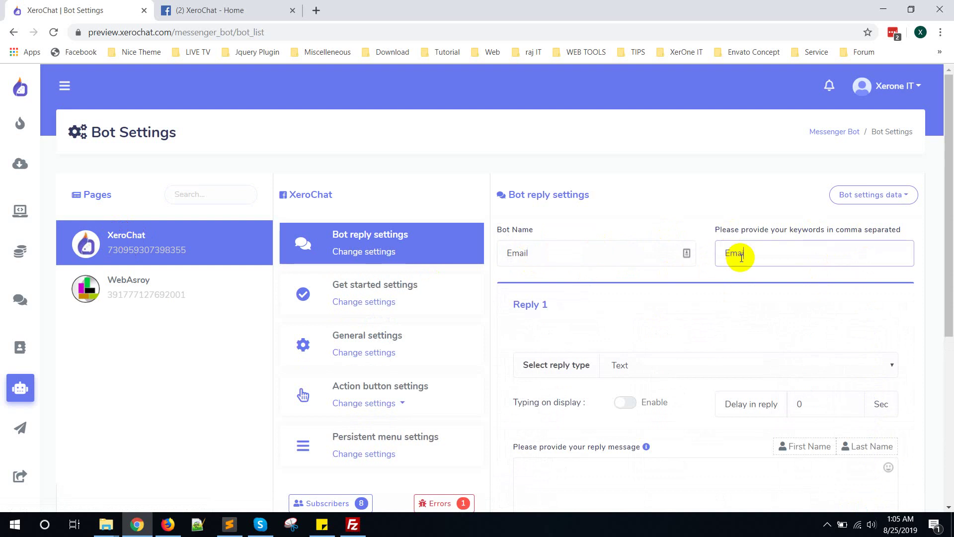
scroll(739, 258, down, 1)
click(739, 302)
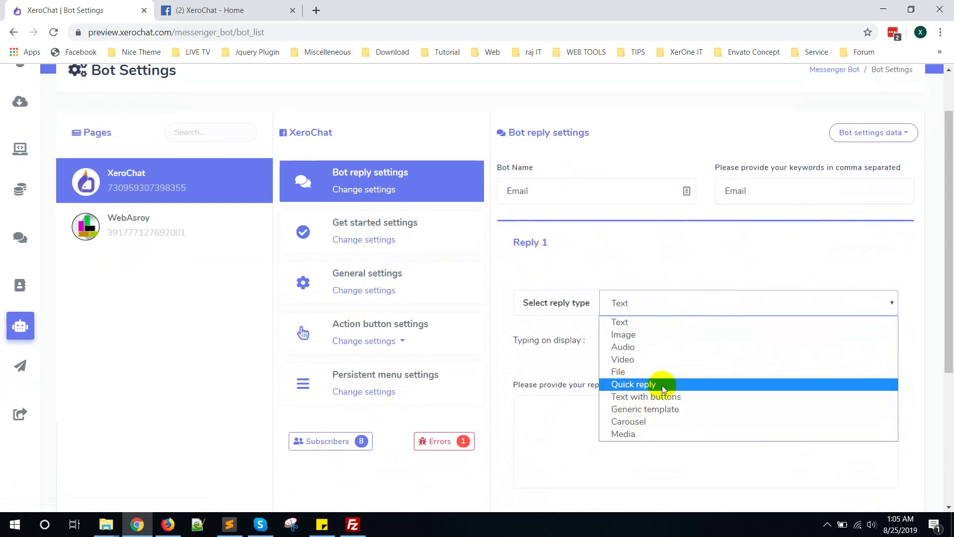
click(662, 385)
Step: Write the Email reply message starting 'Hi' with the user's first-name variable
scroll(666, 392, down, 2)
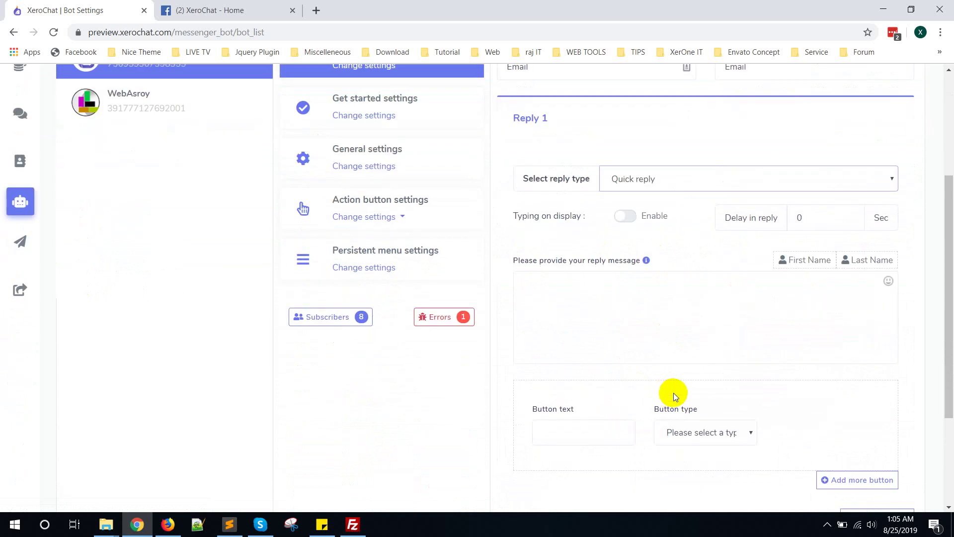
click(661, 326)
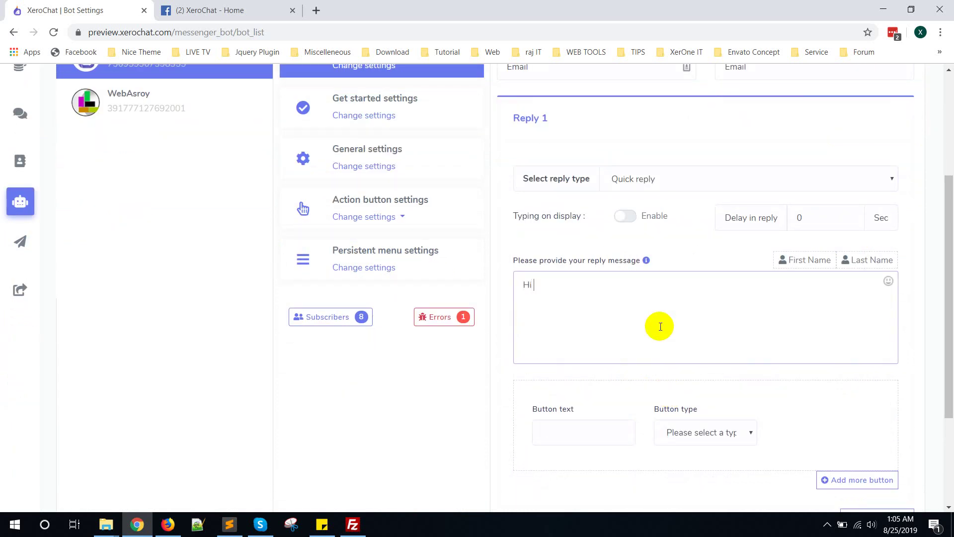
text(Hi)
click(777, 261)
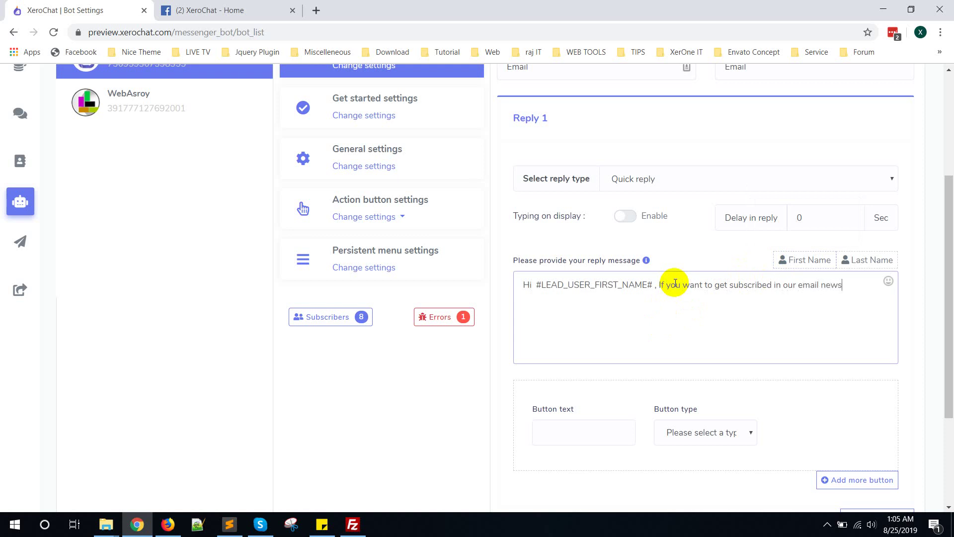
text(ase)
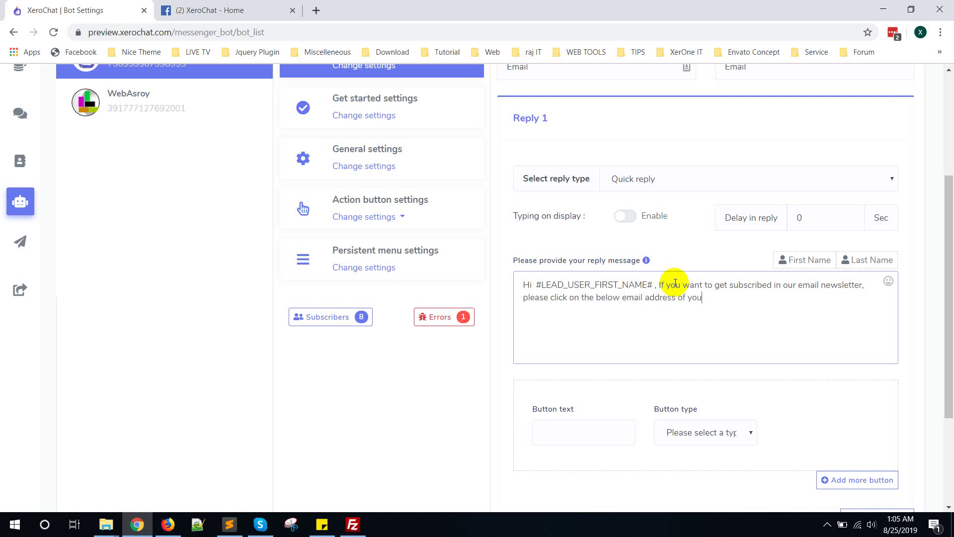
Step: Set the button type to User e-mail address and save the Email reply
scroll(673, 279, down, 3)
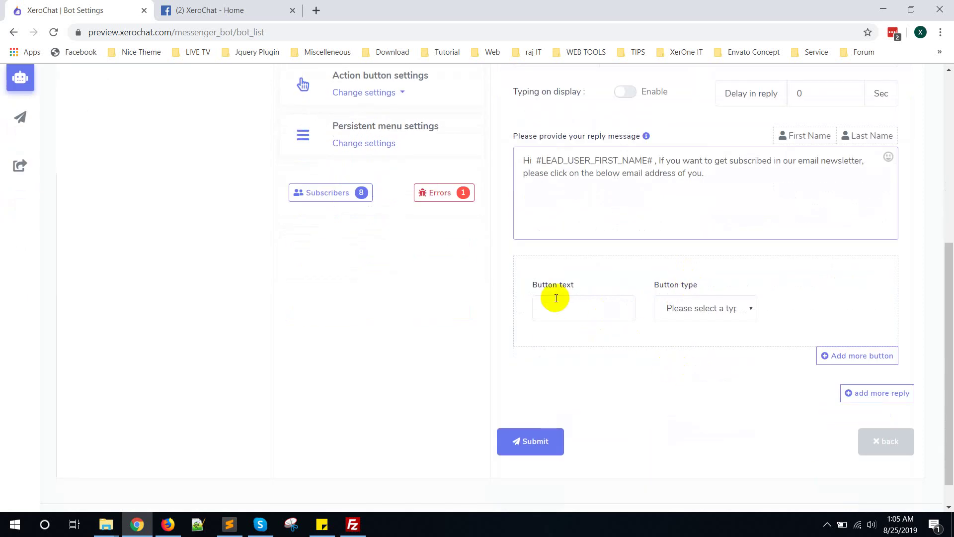
click(730, 309)
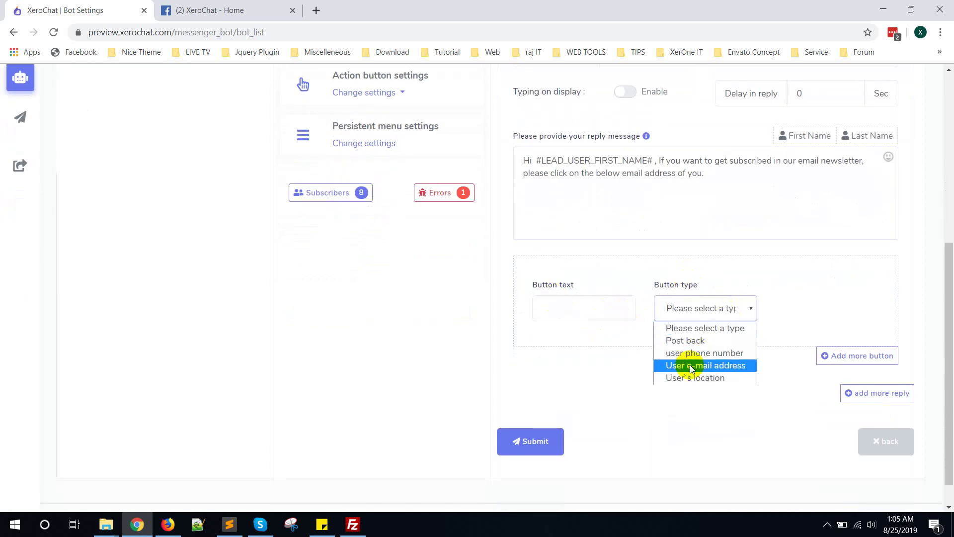
click(716, 365)
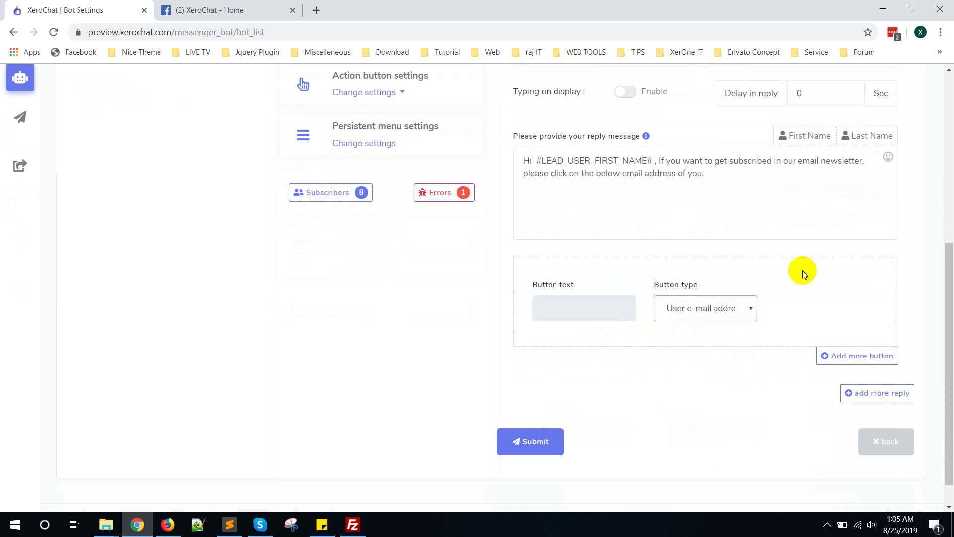
click(512, 450)
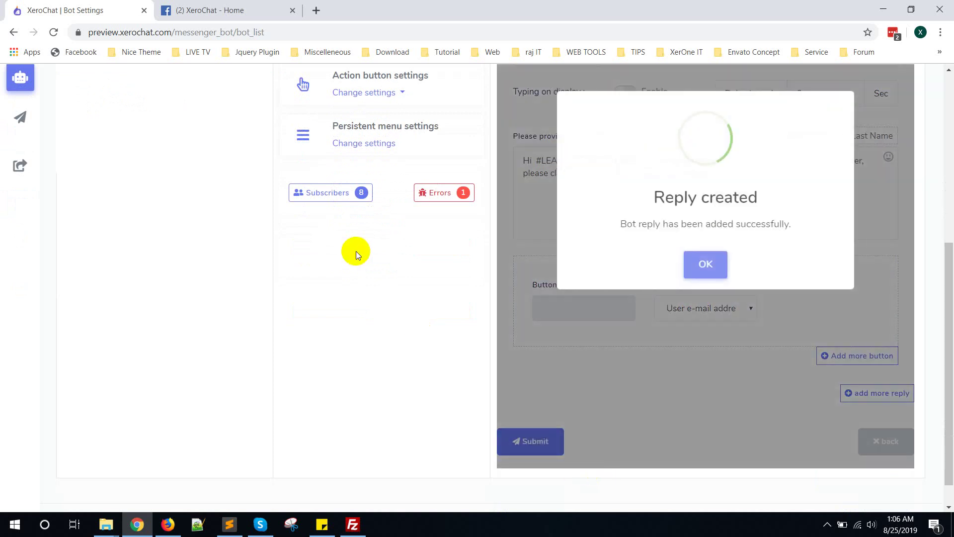
click(668, 264)
click(169, 10)
Step: Send 'email' in the Facebook page chat and answer with the offered email quick reply
text(email)
key(Return)
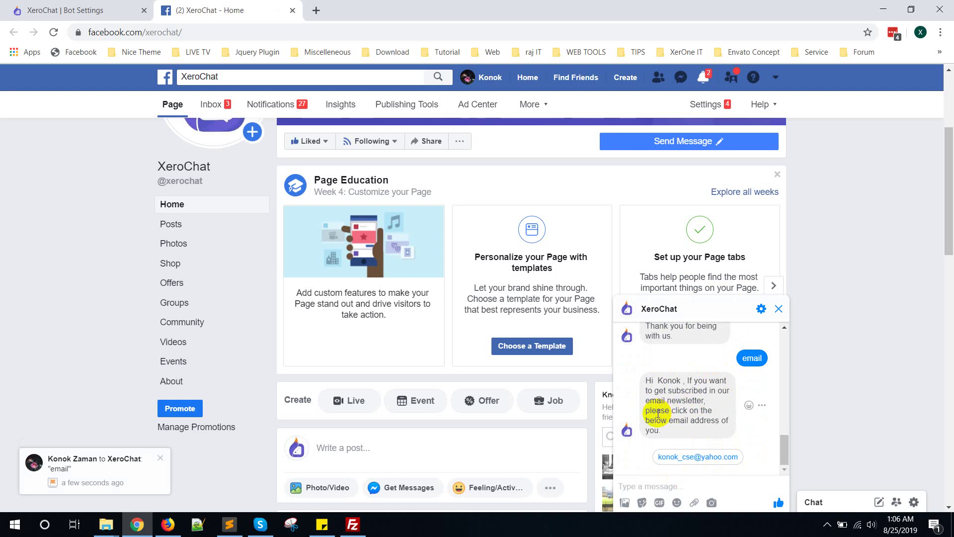
click(701, 462)
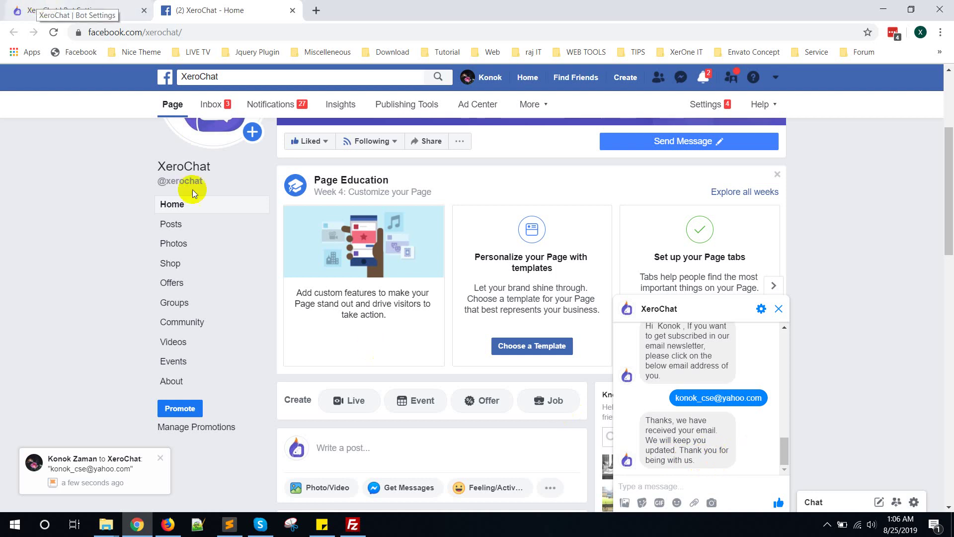
Step: Select the bot's thank-you text, then return to Bot Settings now listing six replies
triple_click(693, 447)
double_click(693, 447)
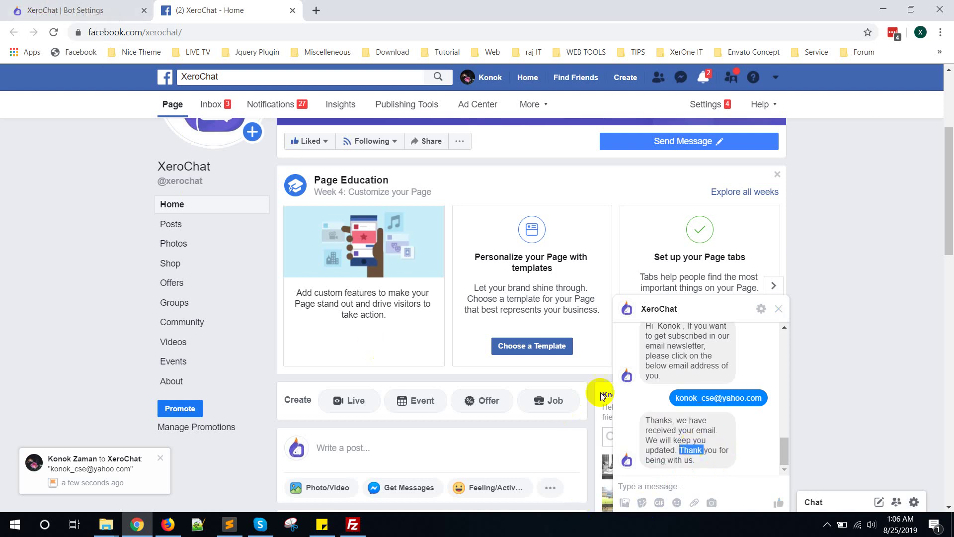
click(59, 11)
scroll(309, 302, up, 5)
scroll(347, 311, down, 1)
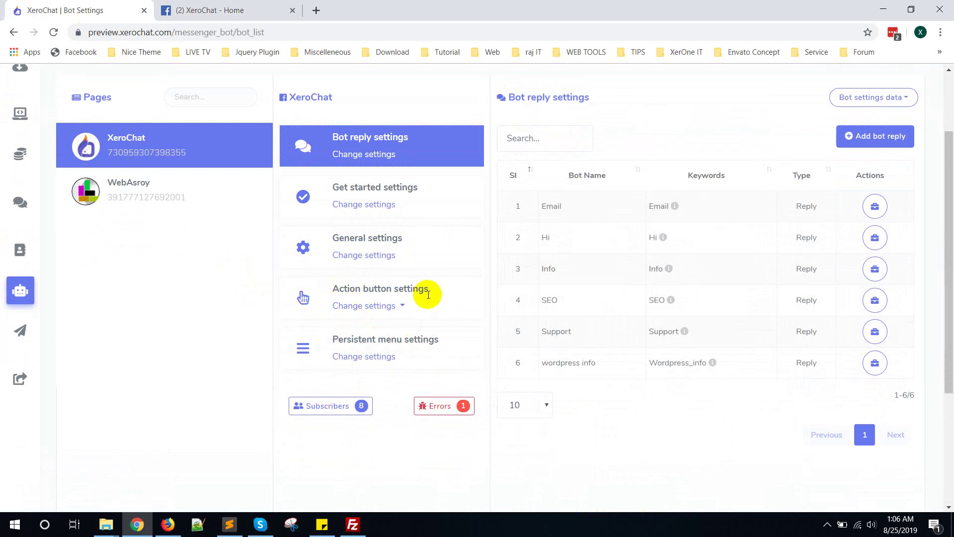
click(380, 304)
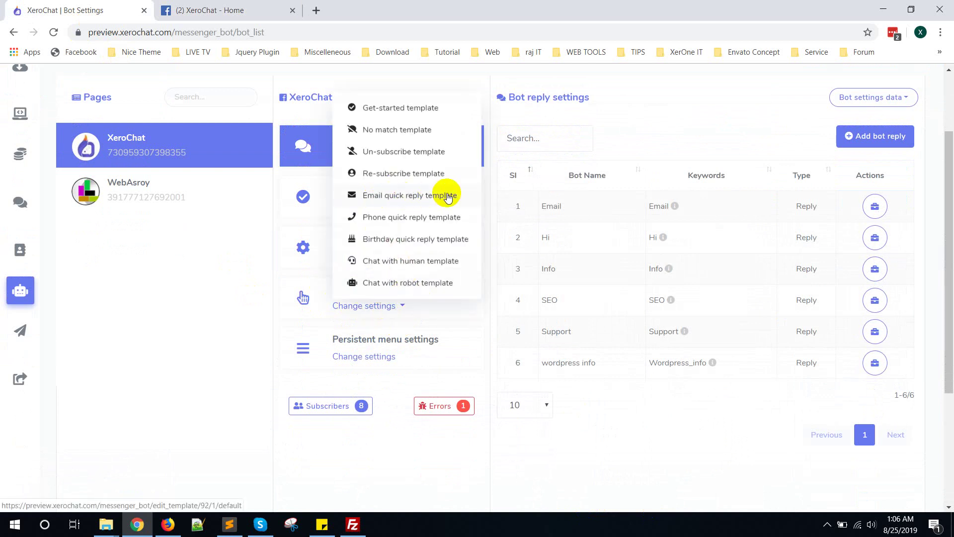
click(447, 194)
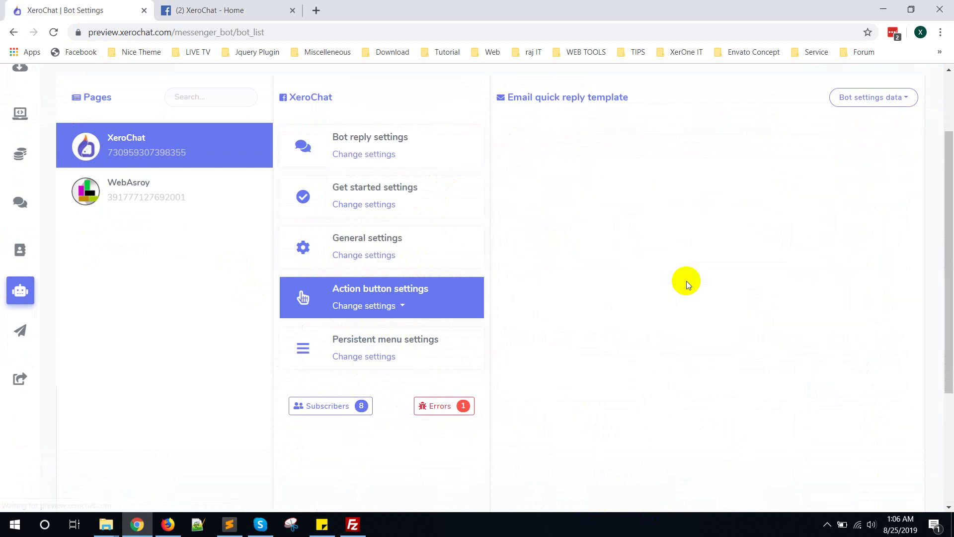
scroll(691, 330, down, 1)
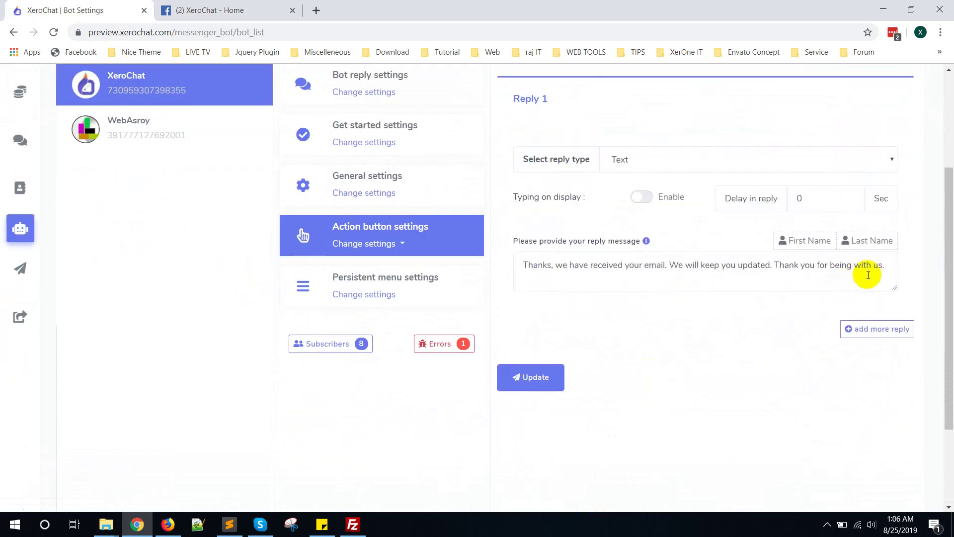
scroll(471, 437, up, 1)
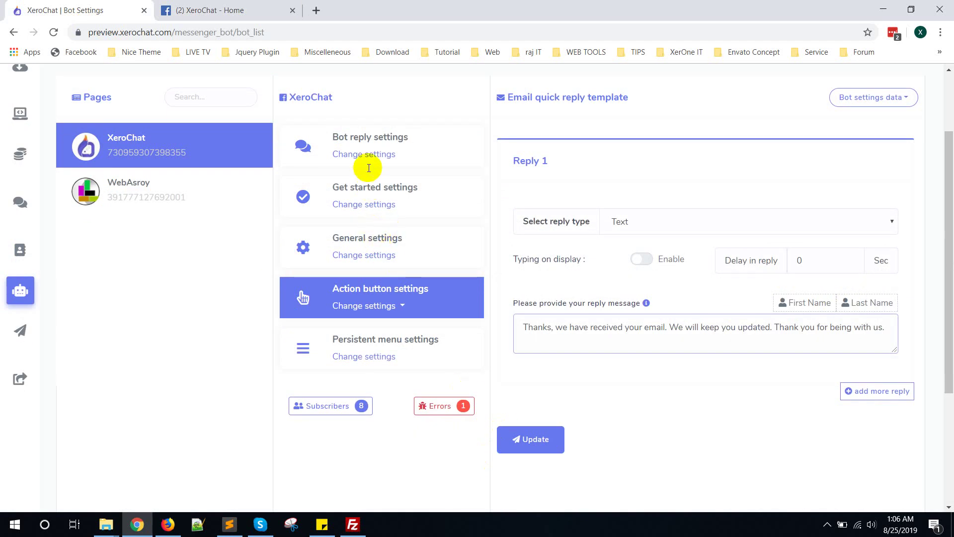
scroll(368, 162, up, 2)
click(362, 252)
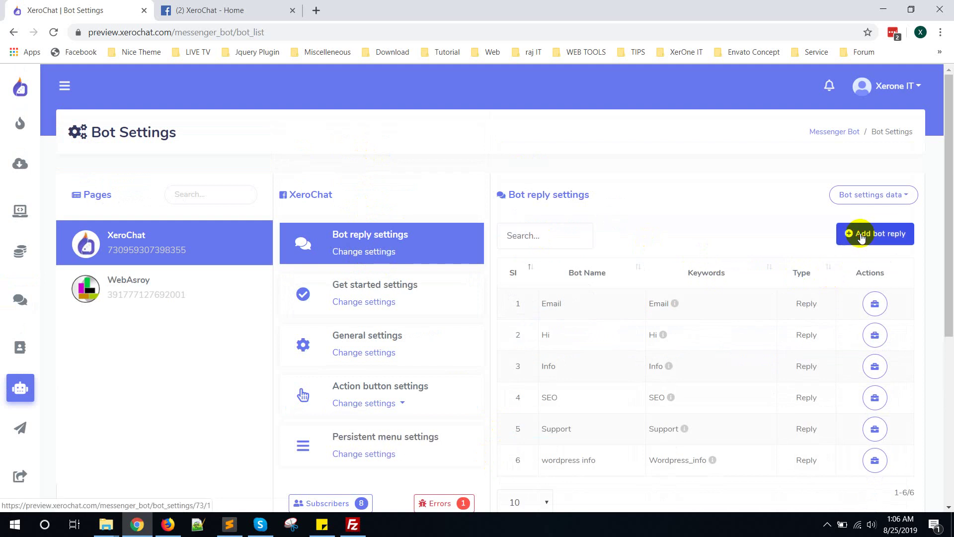
Step: Add a new bot reply named Phone with keyword Phone and reply type Quick reply
click(862, 234)
click(551, 252)
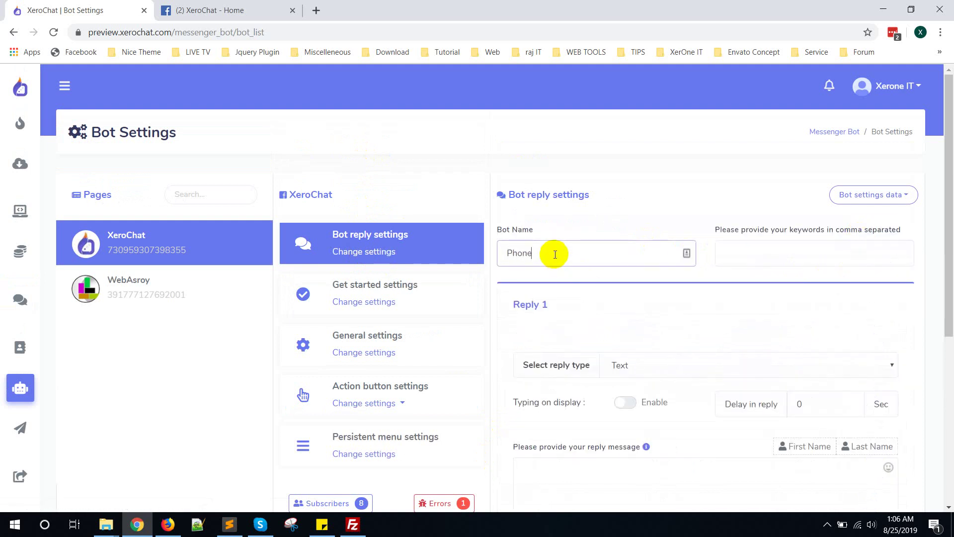
click(790, 252)
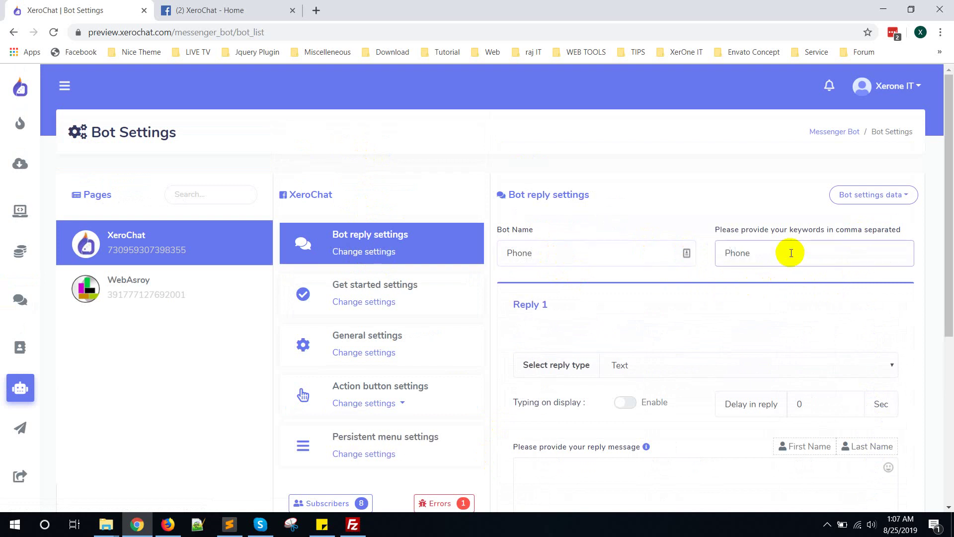
scroll(755, 228, down, 3)
click(730, 243)
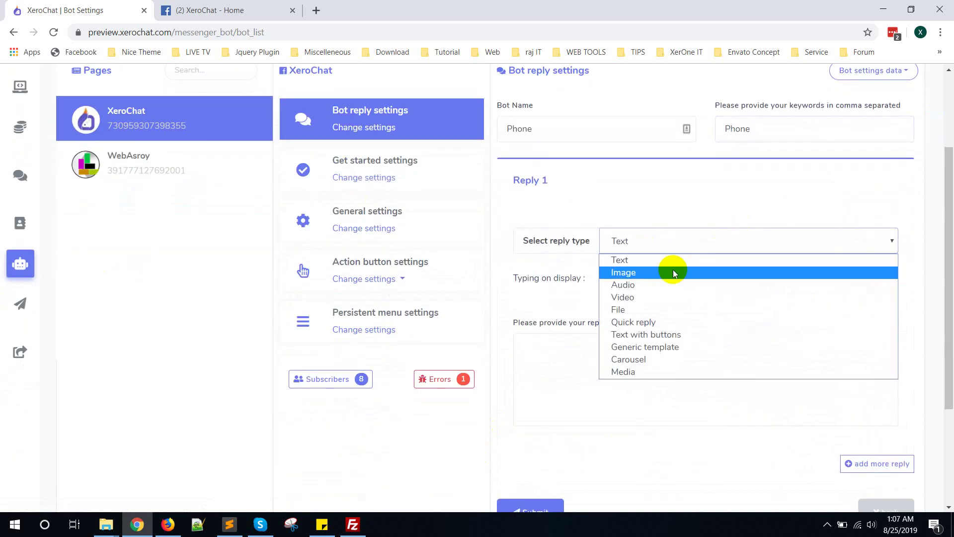
click(648, 322)
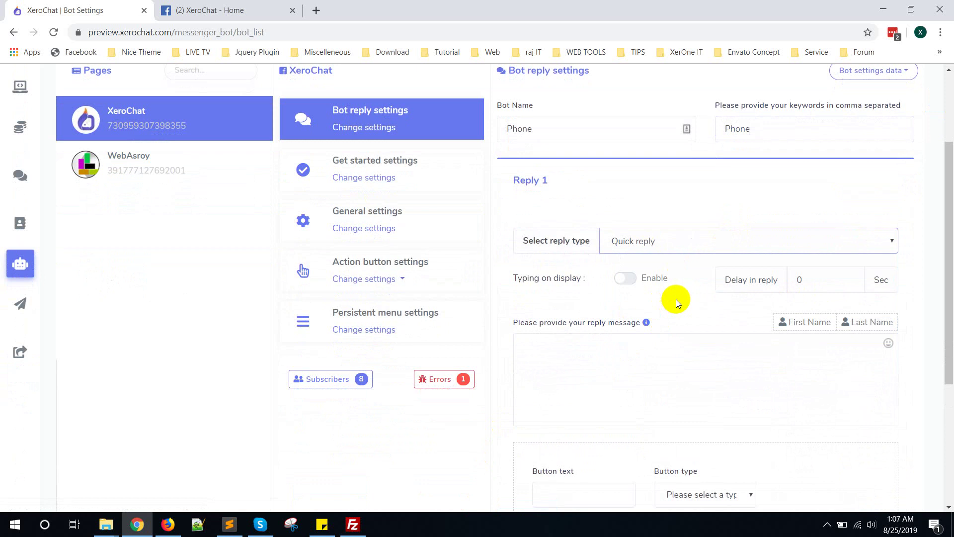
Step: Write the Phone reply message starting 'Hi' with the subscriber's first-name variable
click(596, 363)
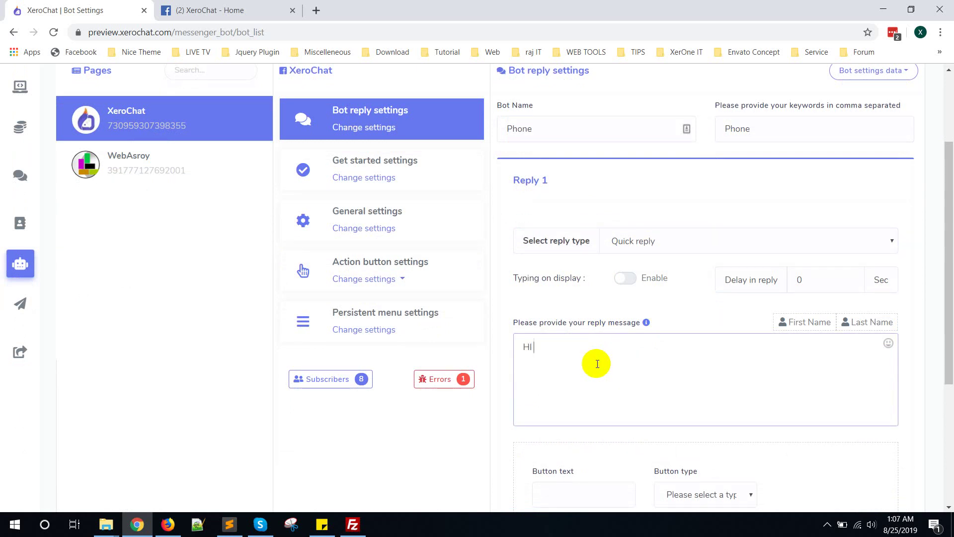
text(Hi)
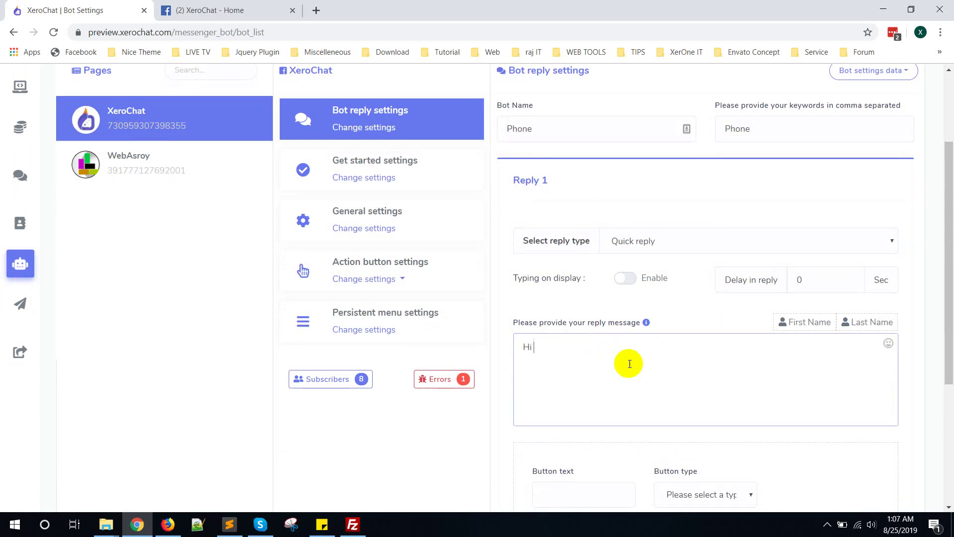
click(805, 321)
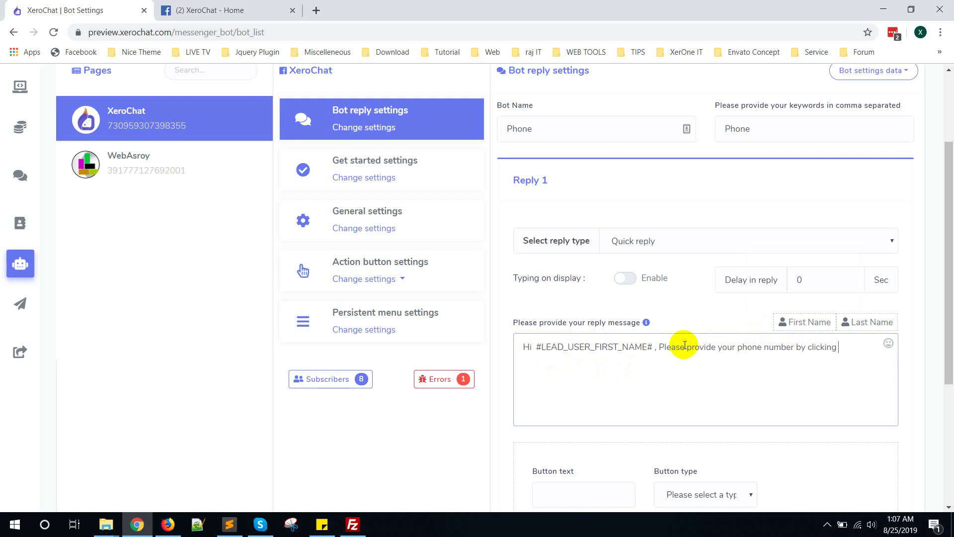
text(ne number.)
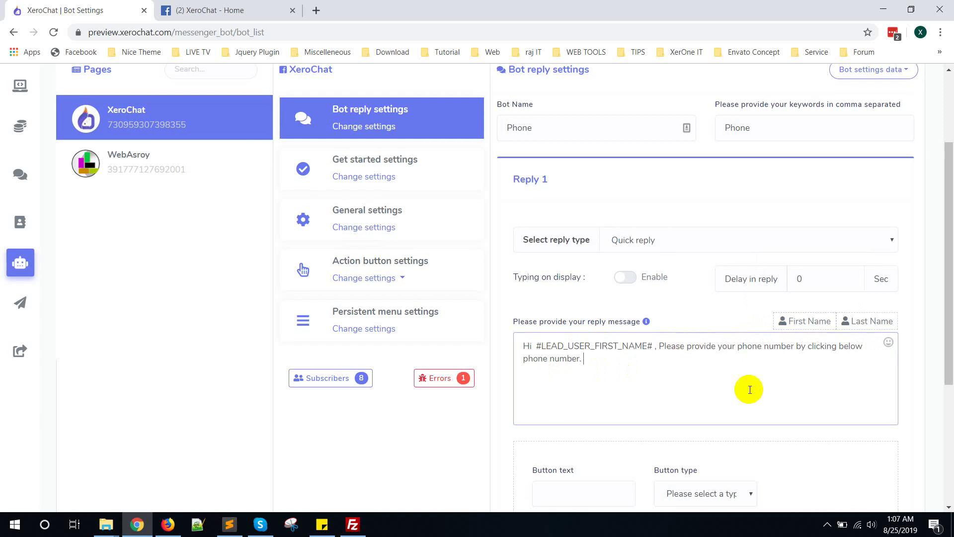
scroll(740, 358, down, 4)
Step: Set the button type to user phone number and save the Phone reply
click(721, 283)
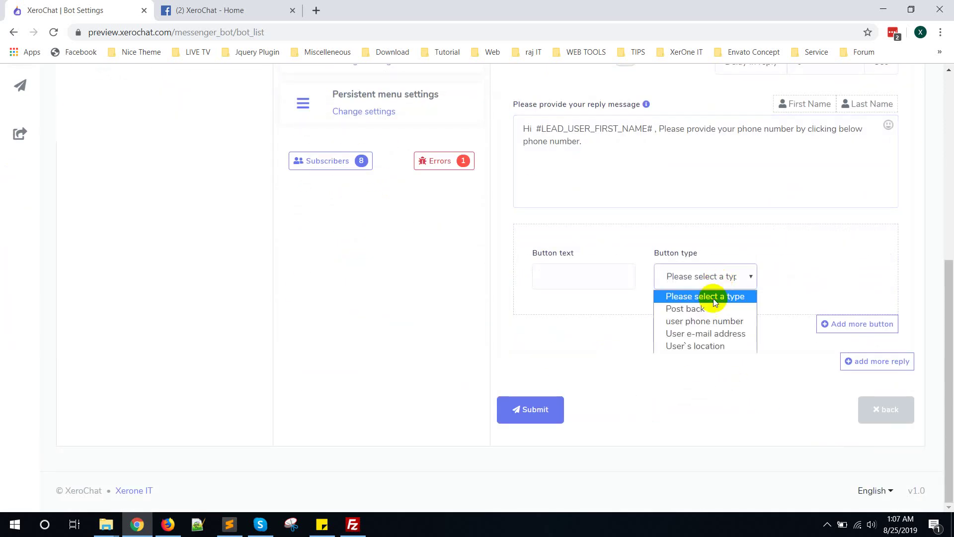
click(701, 321)
click(551, 415)
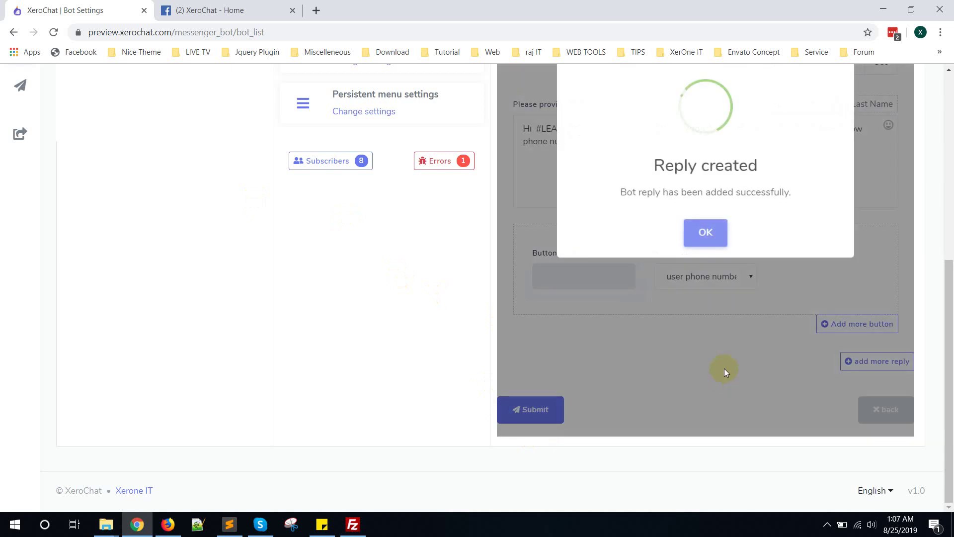
click(706, 234)
click(216, 15)
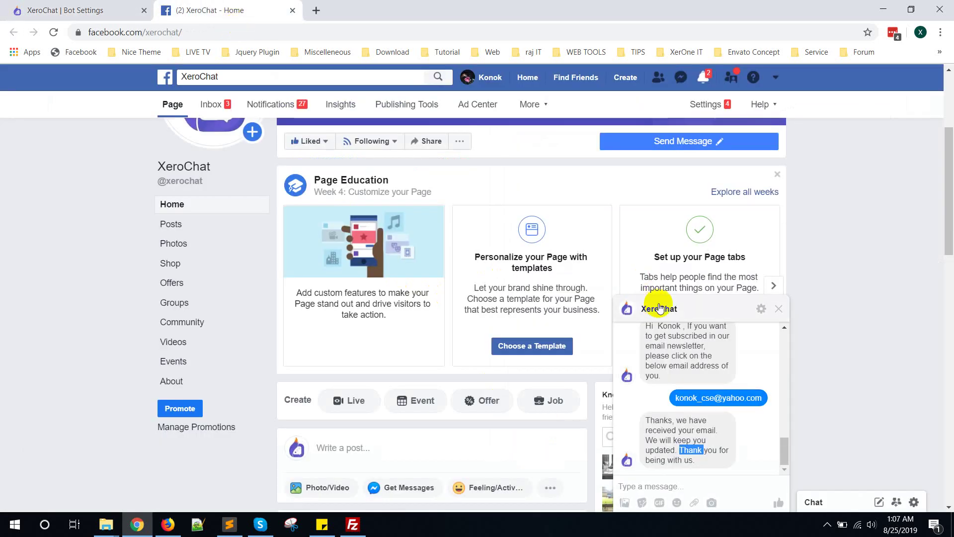
Step: Send 'phone' in the Messenger chat and answer with the suggested phone-number quick reply
click(694, 477)
text(phone)
key(Return)
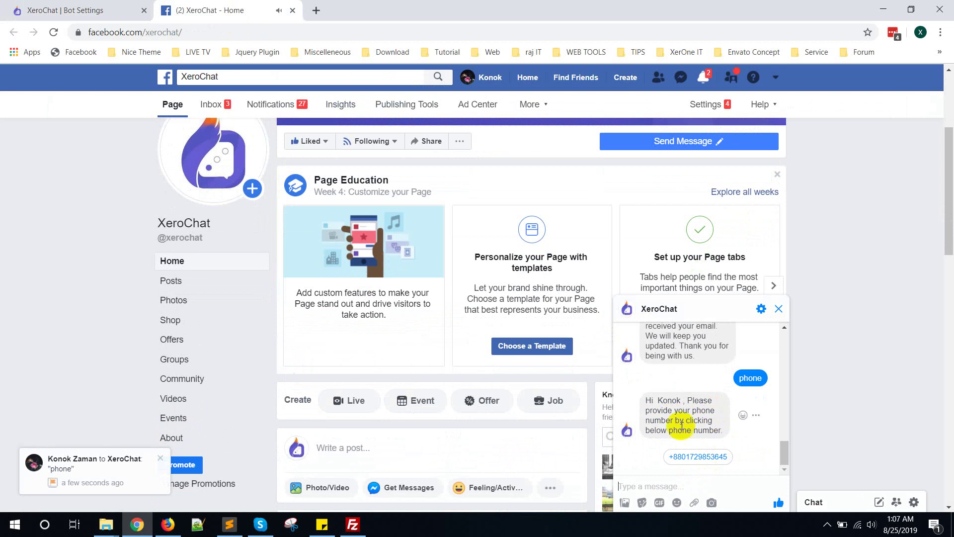
click(697, 457)
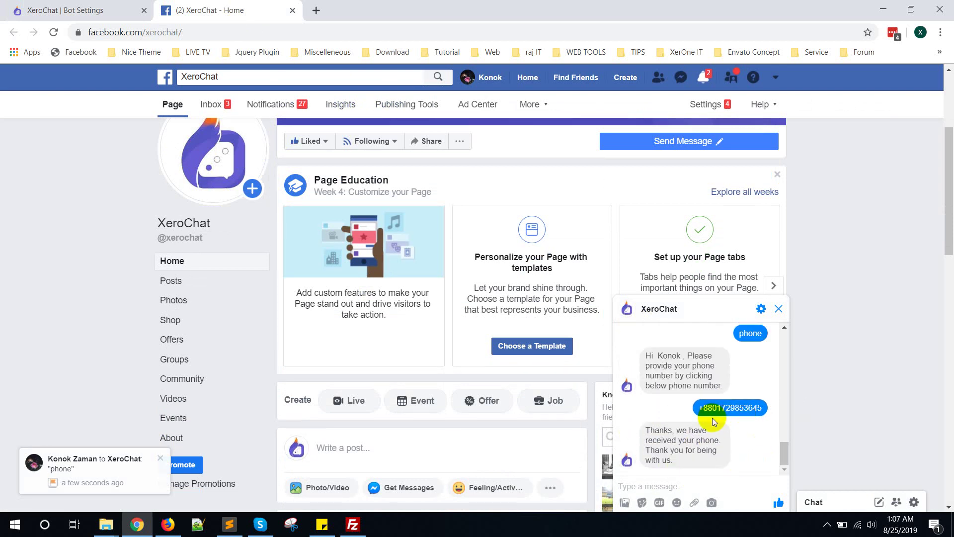
click(800, 397)
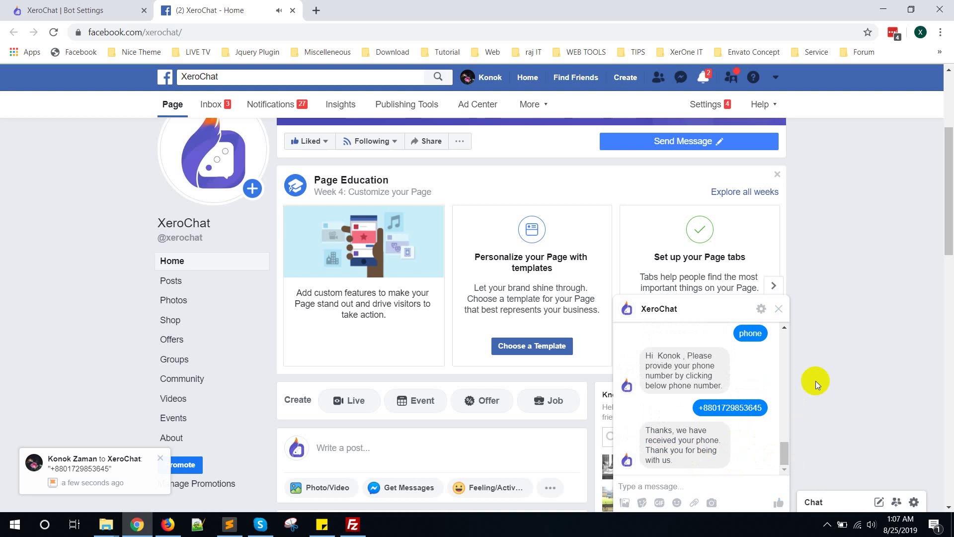
Step: Back in Bot Settings, add a new reply named Birthday with trigger keyword birthday
click(60, 10)
scroll(489, 299, up, 5)
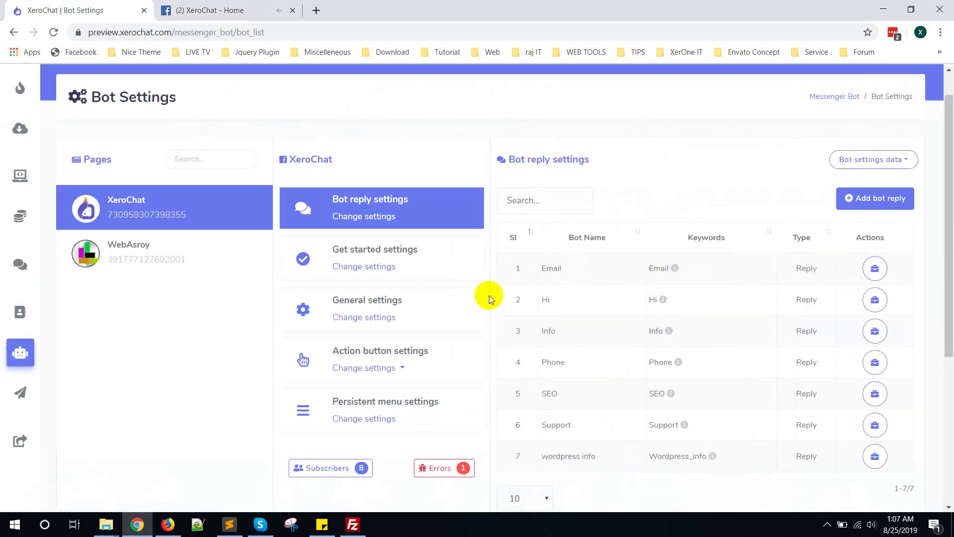
scroll(488, 295, down, 3)
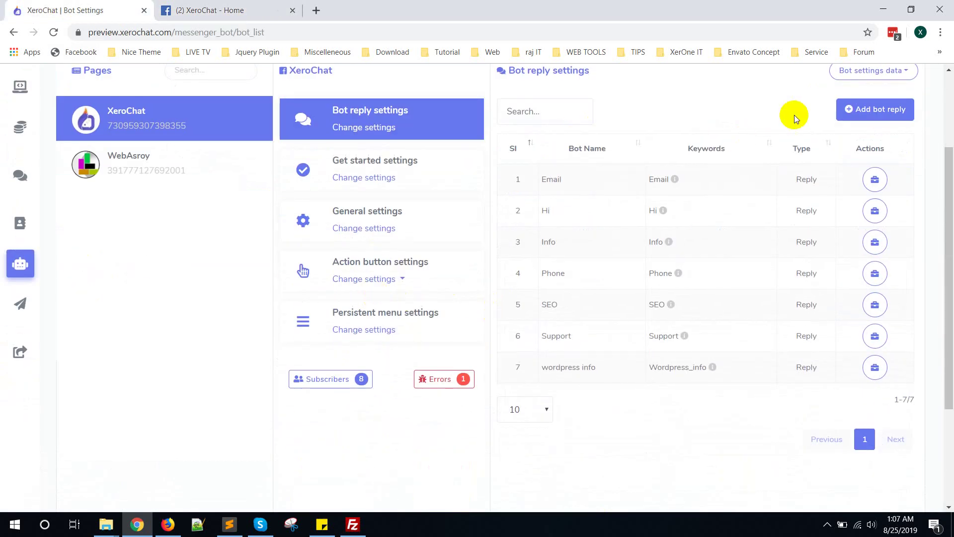
click(881, 109)
click(569, 131)
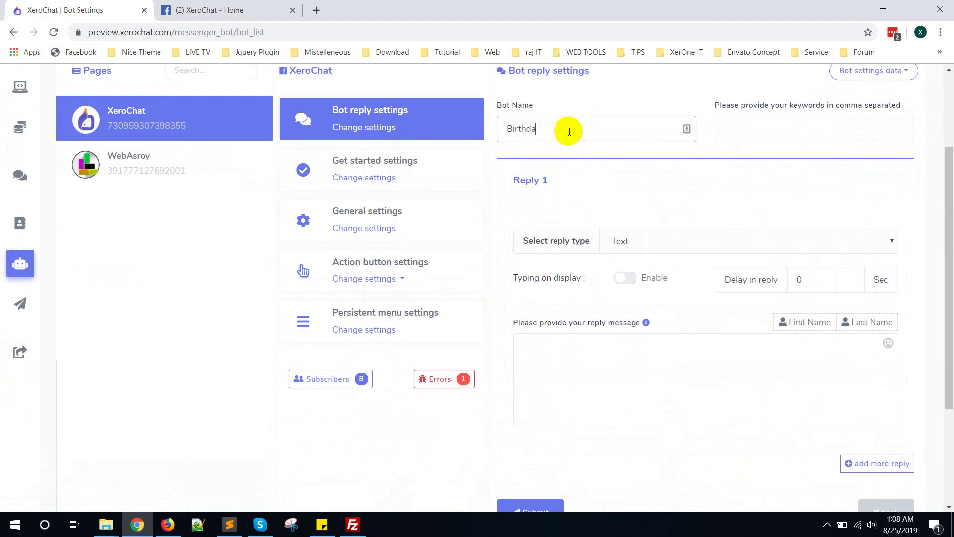
click(751, 127)
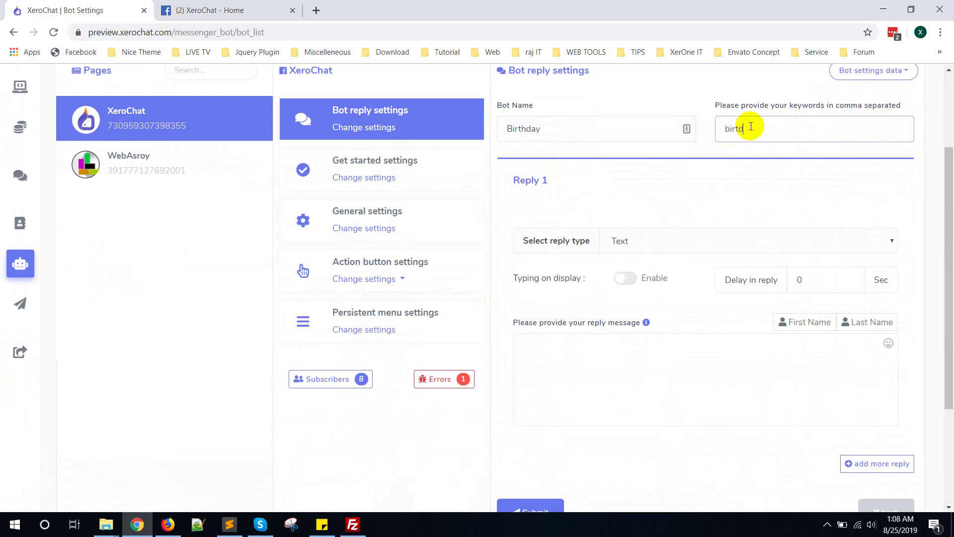
text(hday)
click(676, 242)
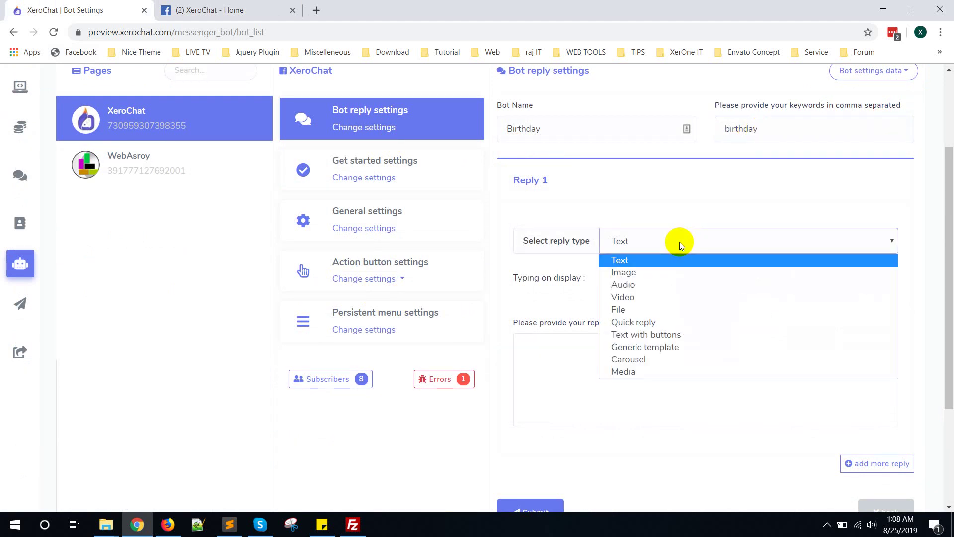
Step: Make the Birthday reply Text with buttons, with a message starting 'Hi' plus first name
click(666, 334)
click(617, 362)
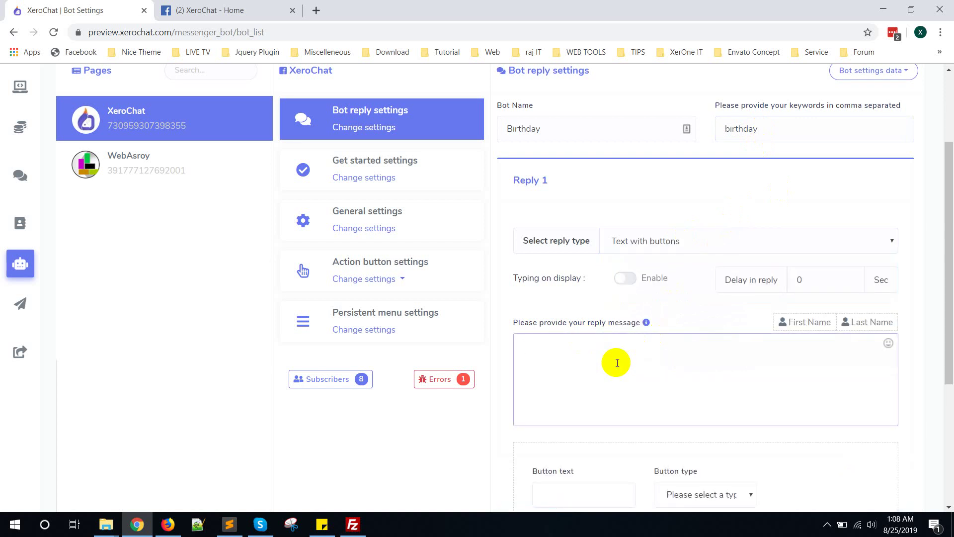
text(Hi)
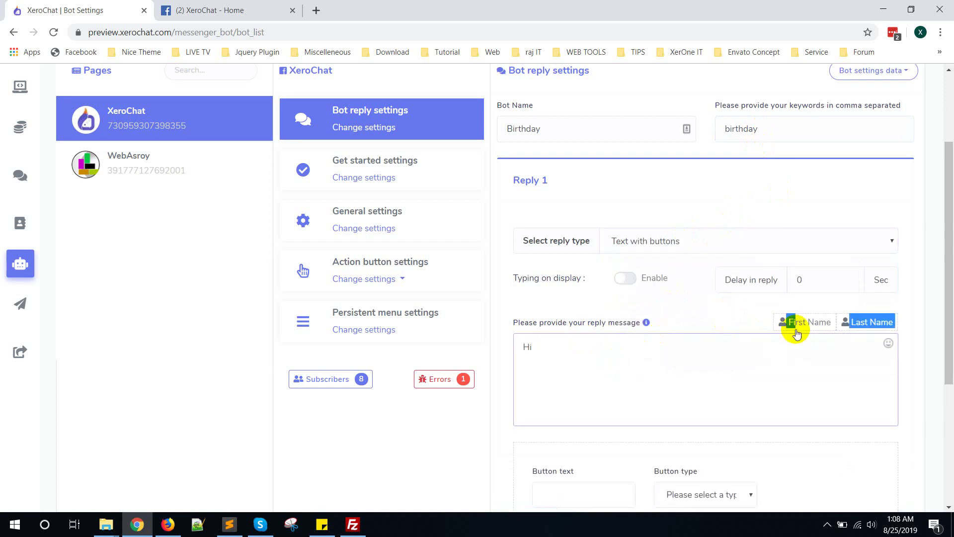
click(799, 323)
click(695, 348)
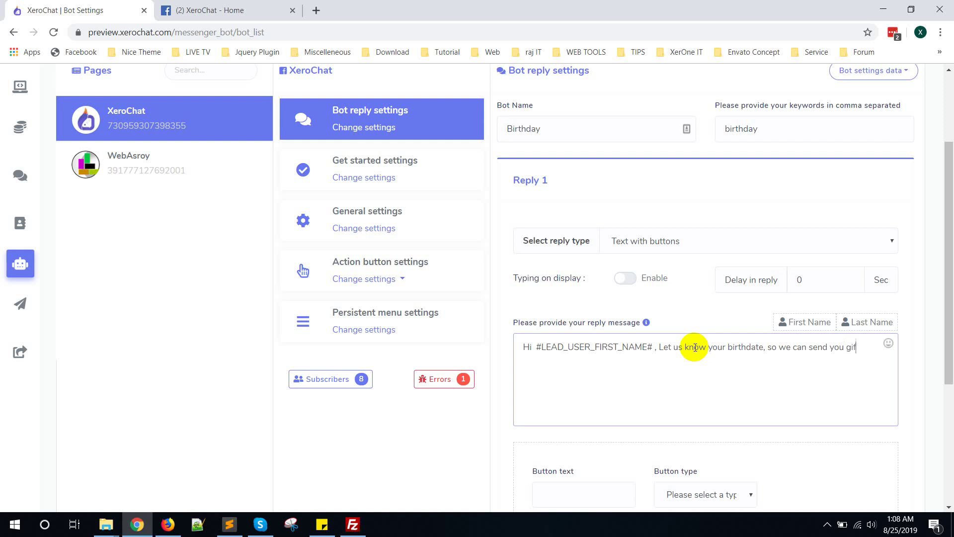
Step: Add a Submit Birthday button of type User's birthday and save the reply
scroll(694, 346, down, 1)
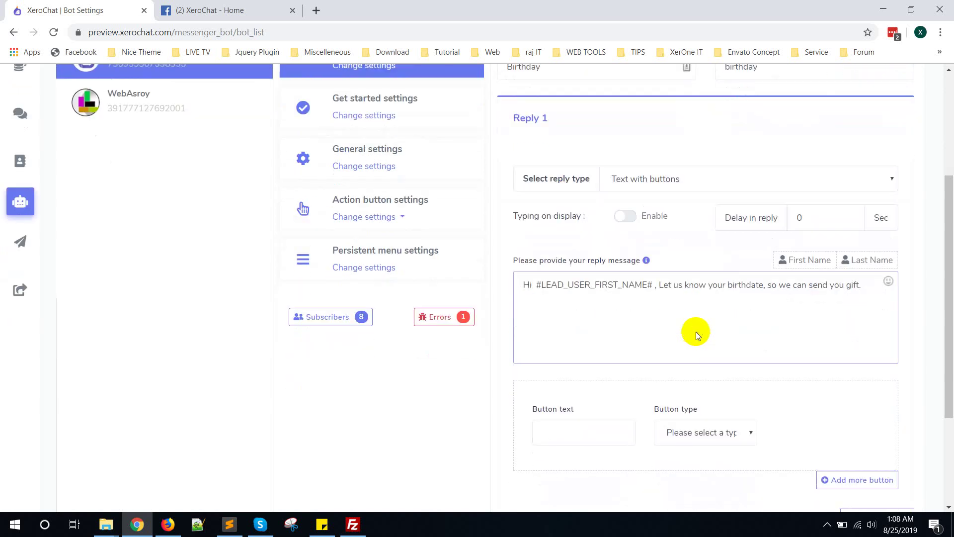
click(717, 436)
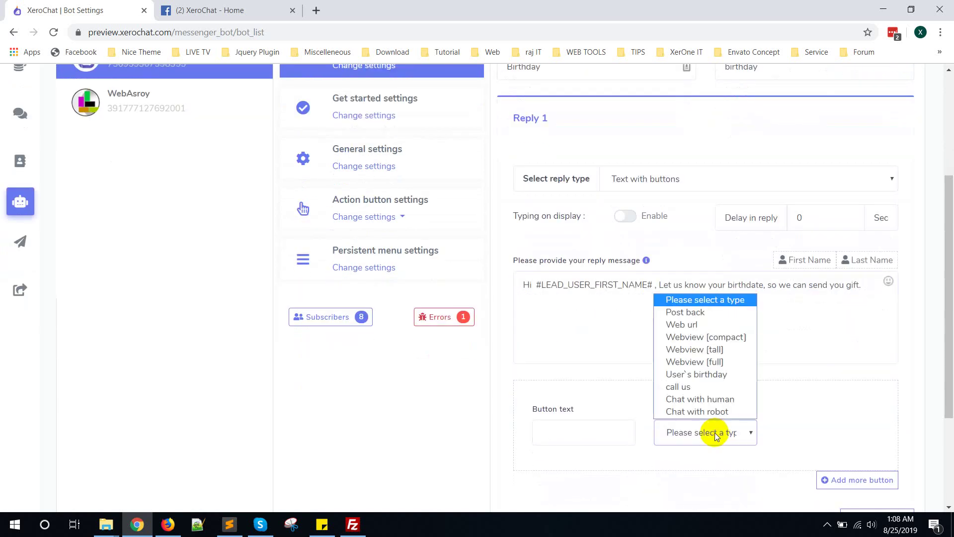
click(721, 375)
click(575, 425)
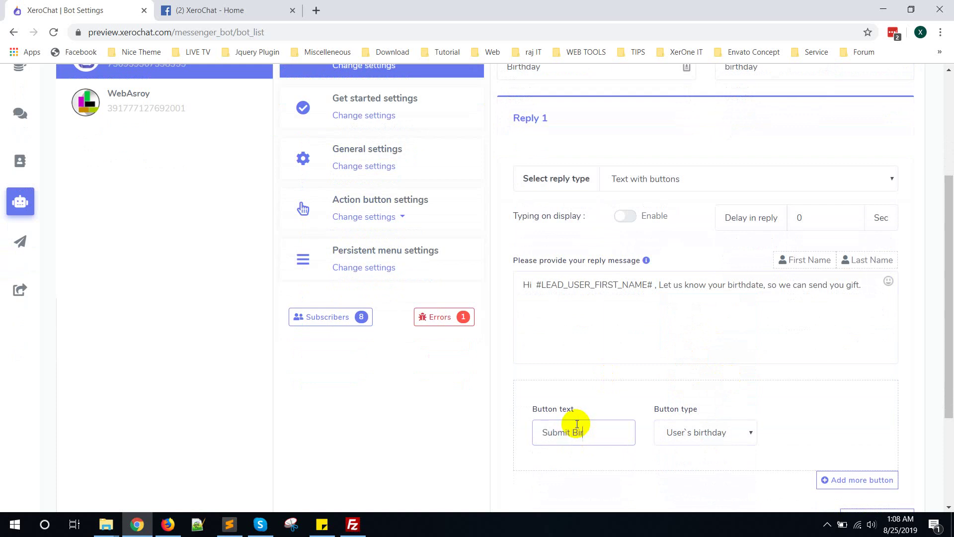
scroll(576, 423, down, 3)
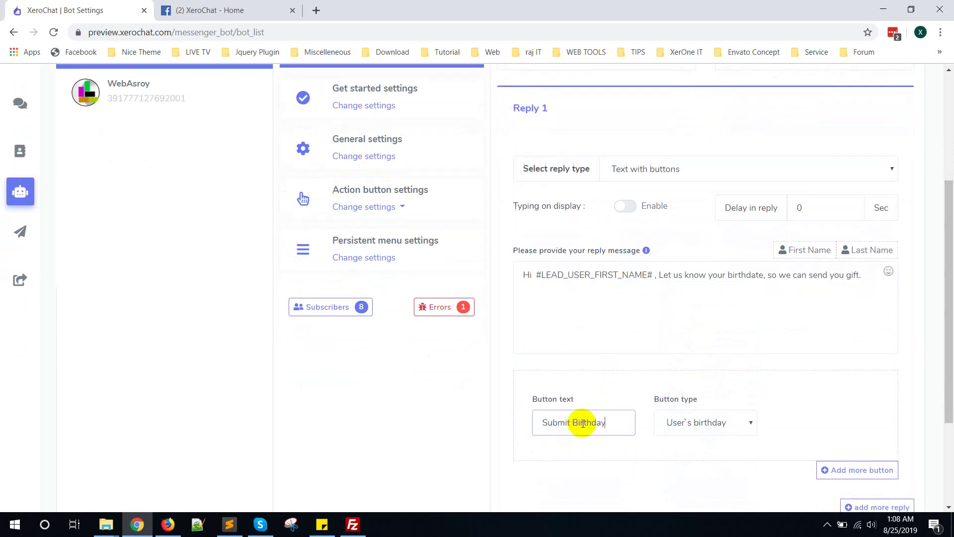
click(541, 415)
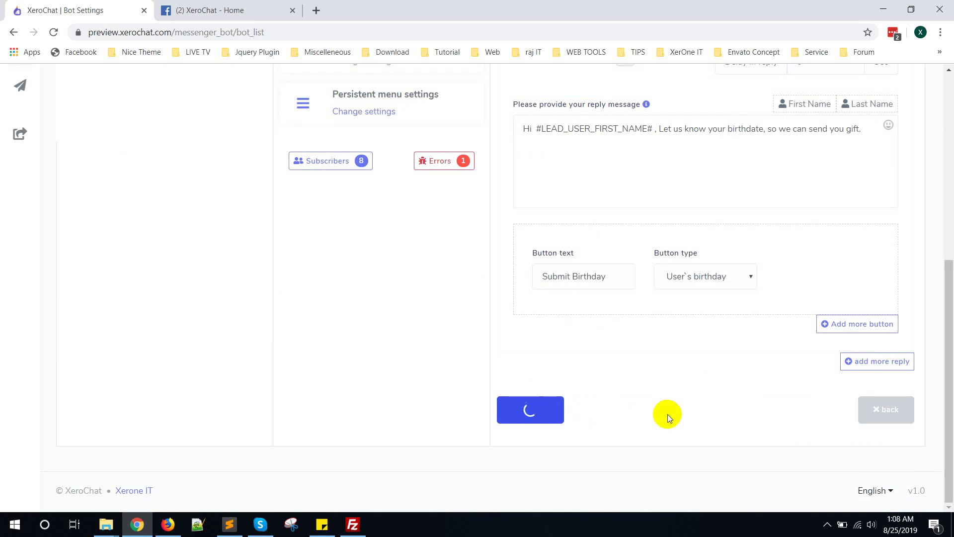
scroll(701, 389, up, 2)
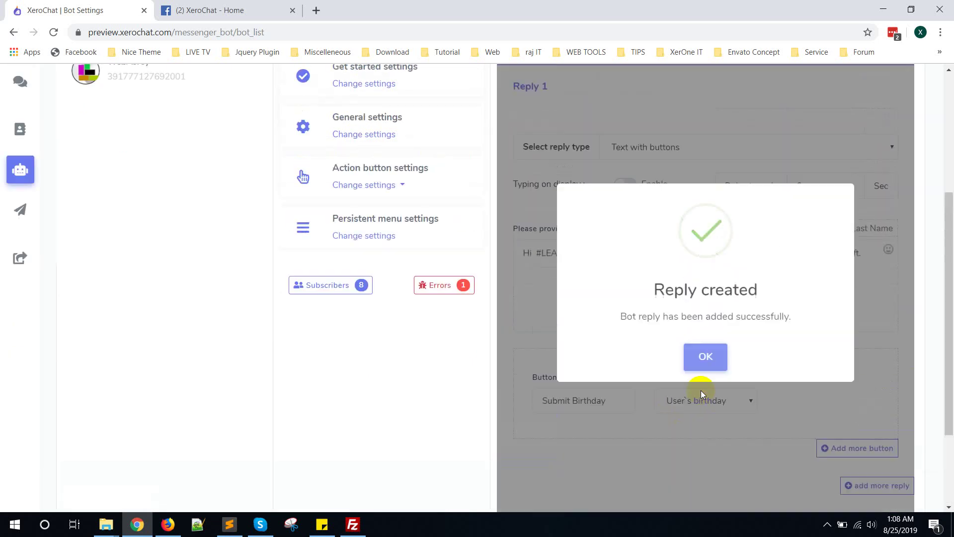
click(708, 368)
Step: Send 'birthday' in the Facebook chat and open the bot's Submit Birthday form
click(198, 10)
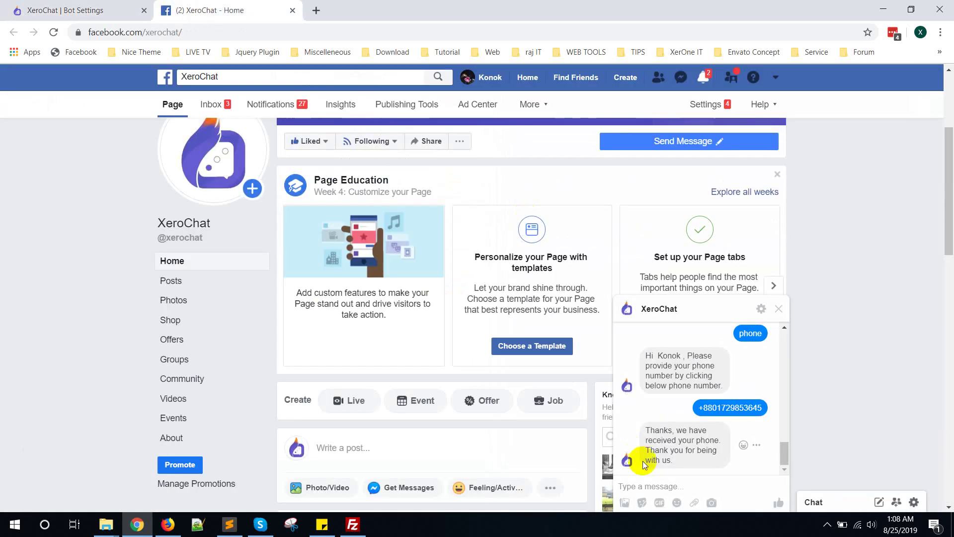
text(birthday)
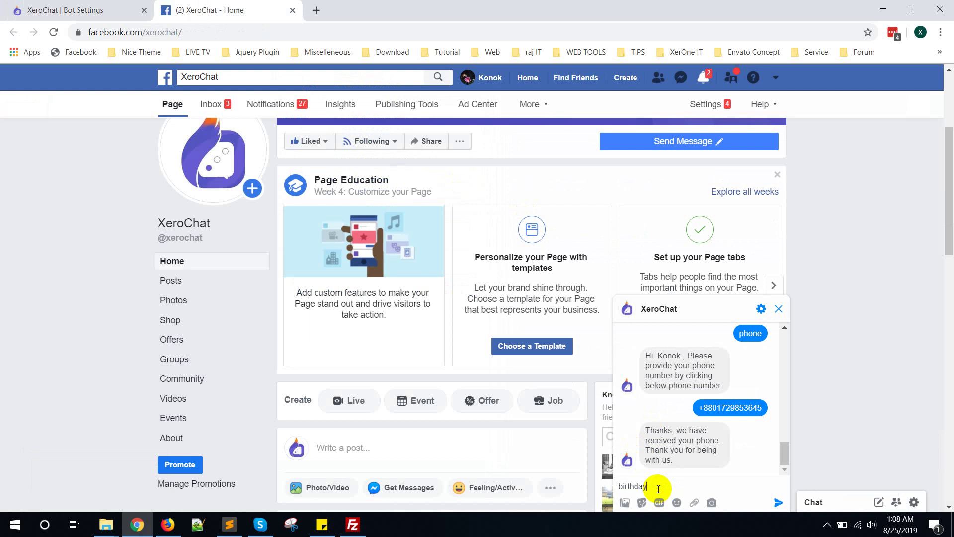
key(Return)
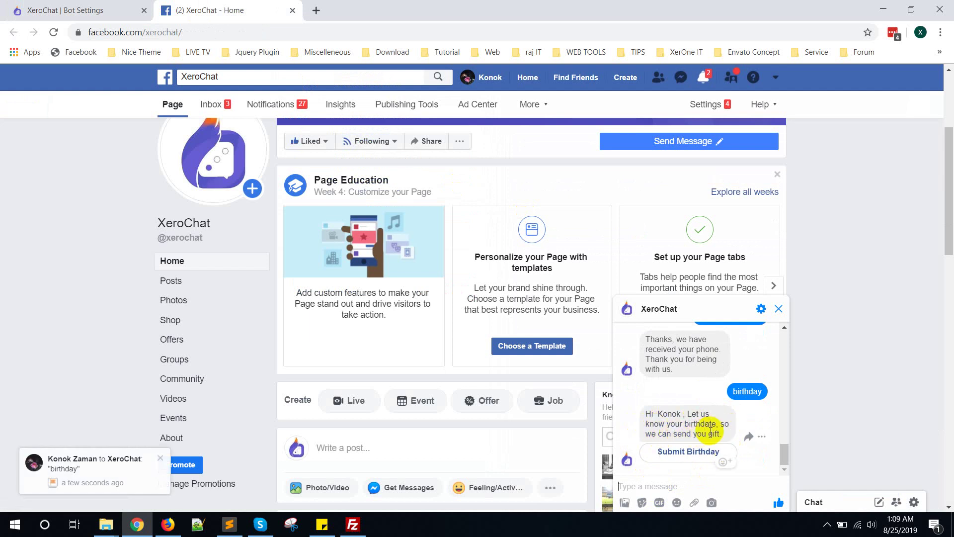
click(688, 451)
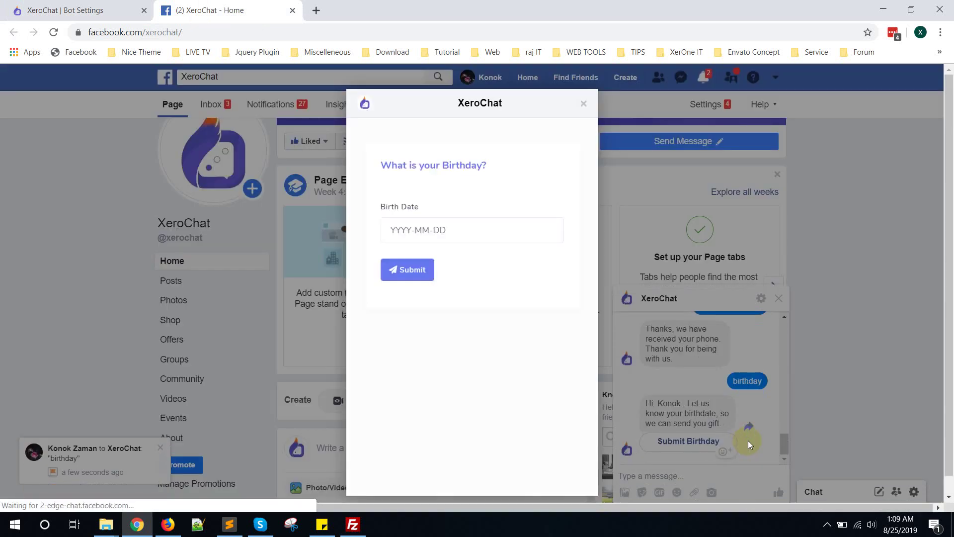
click(444, 231)
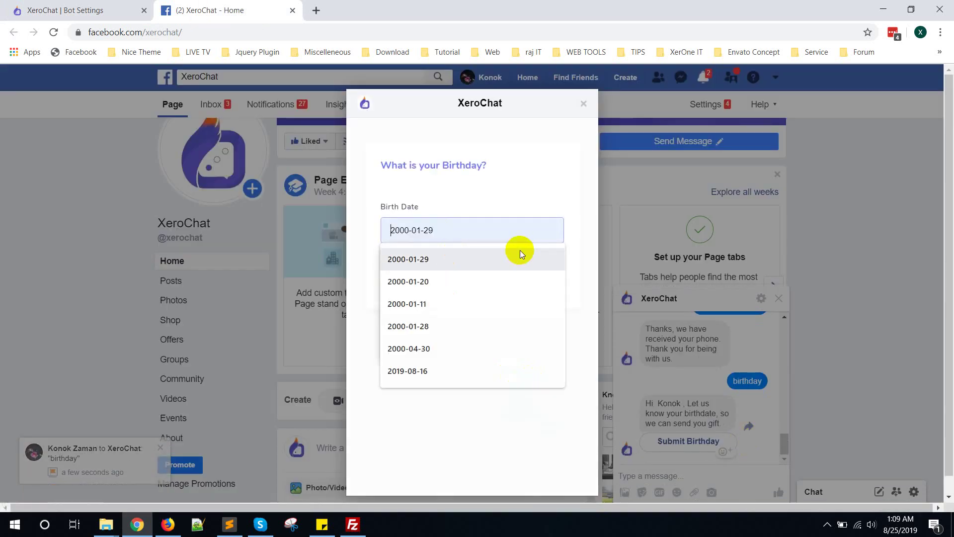
click(575, 239)
click(478, 225)
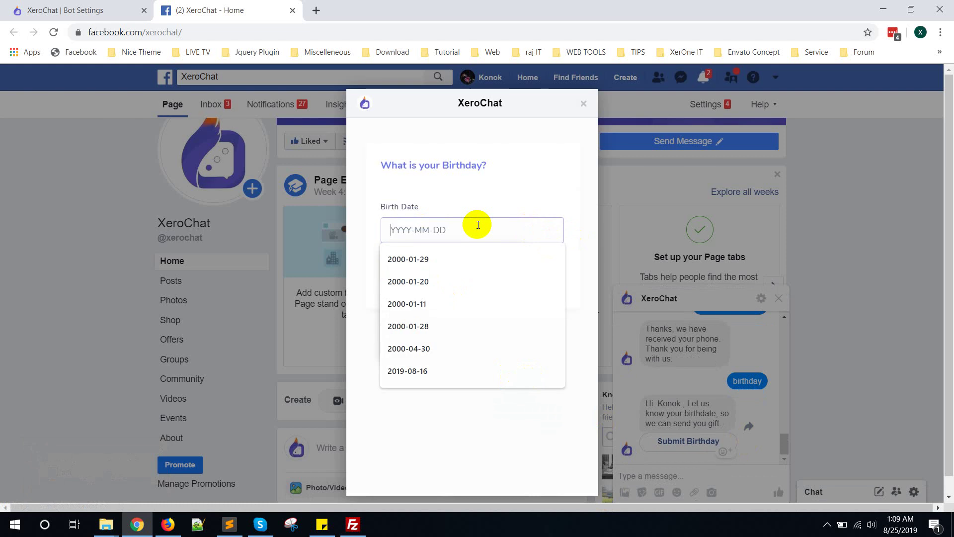
text(d)
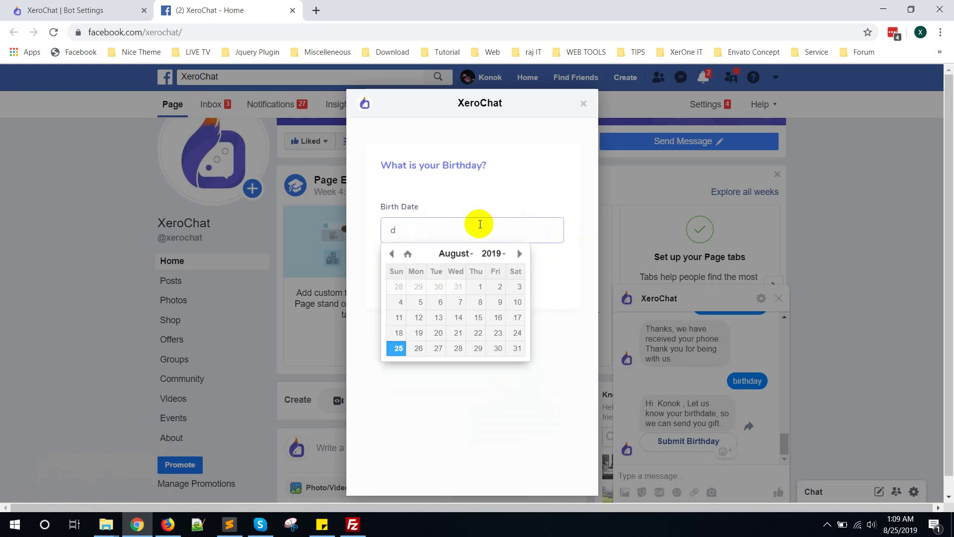
click(518, 252)
click(518, 253)
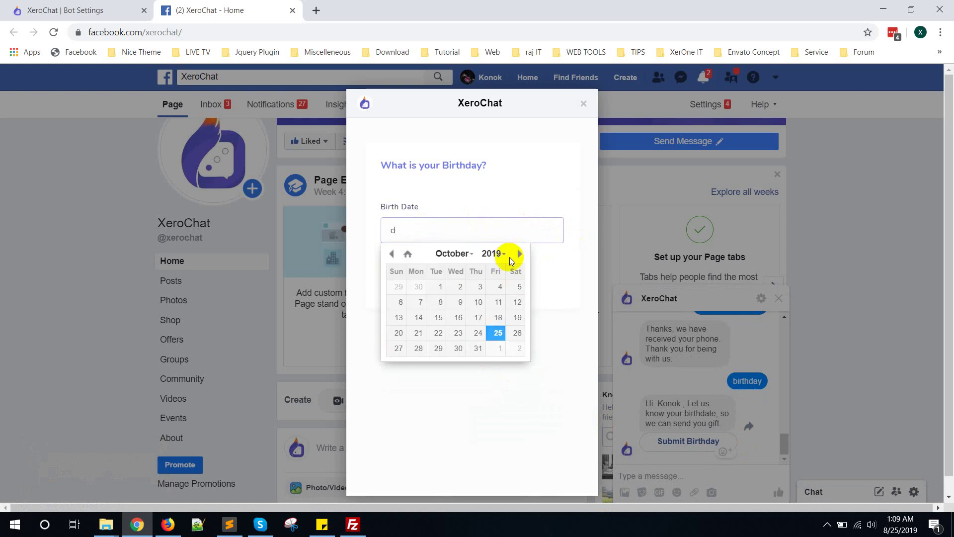
click(491, 254)
scroll(491, 323, down, 2)
scroll(492, 308, up, 8)
scroll(496, 304, up, 3)
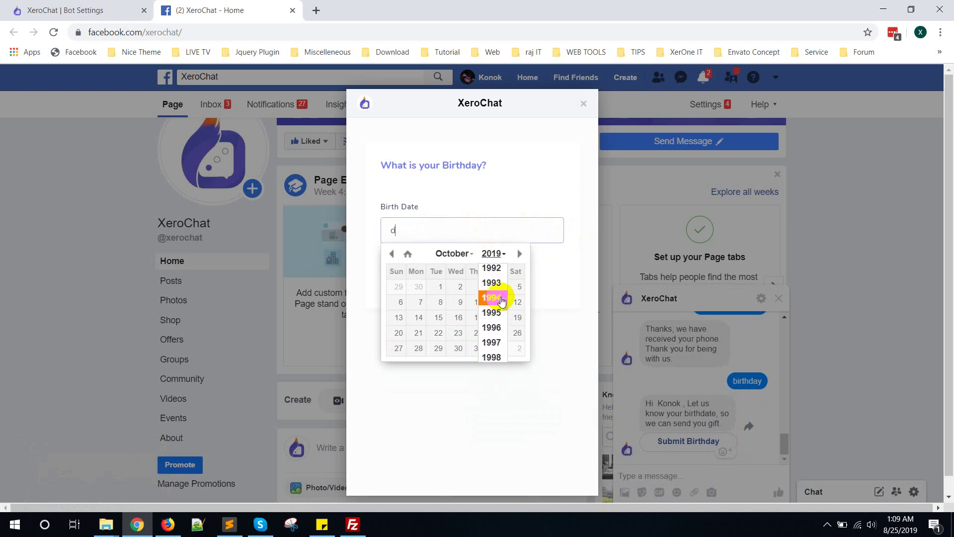
click(494, 283)
click(437, 349)
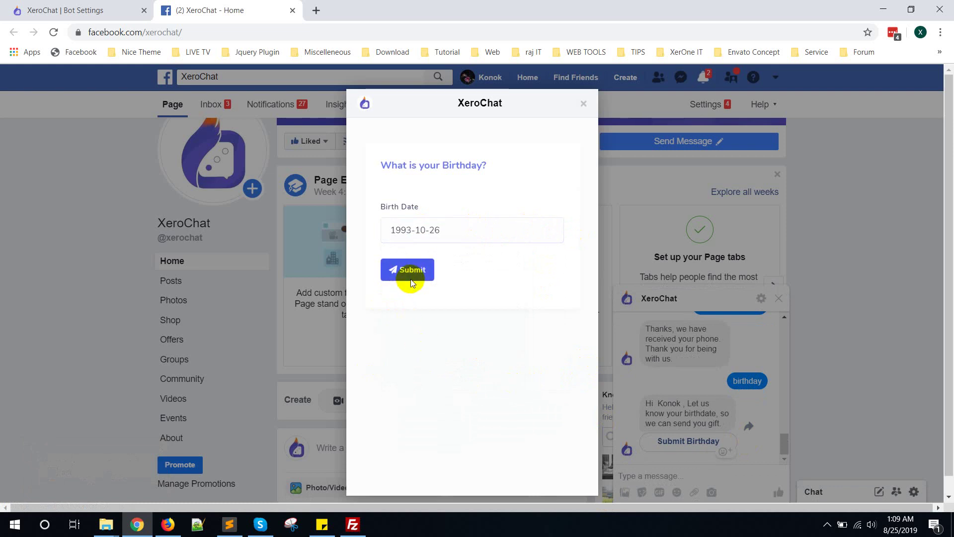
key(Return)
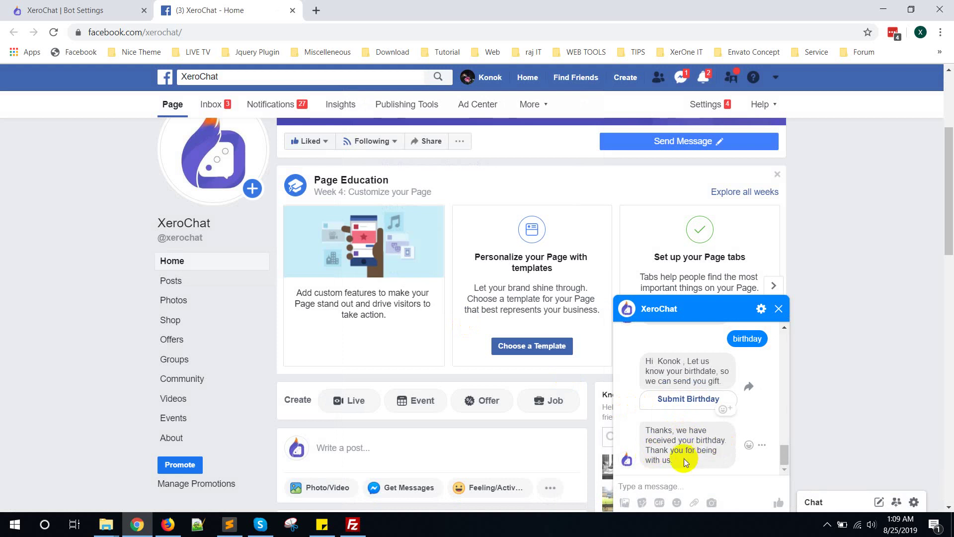
Step: Open Subscriber manager from the expanded XeroChat sidebar to see the page's two subscribers
click(58, 7)
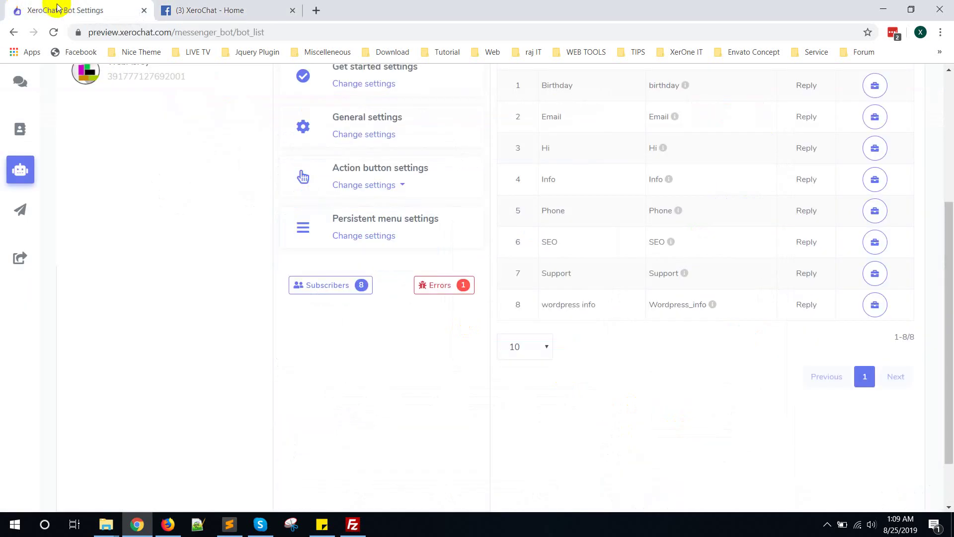
scroll(388, 355, up, 5)
click(78, 90)
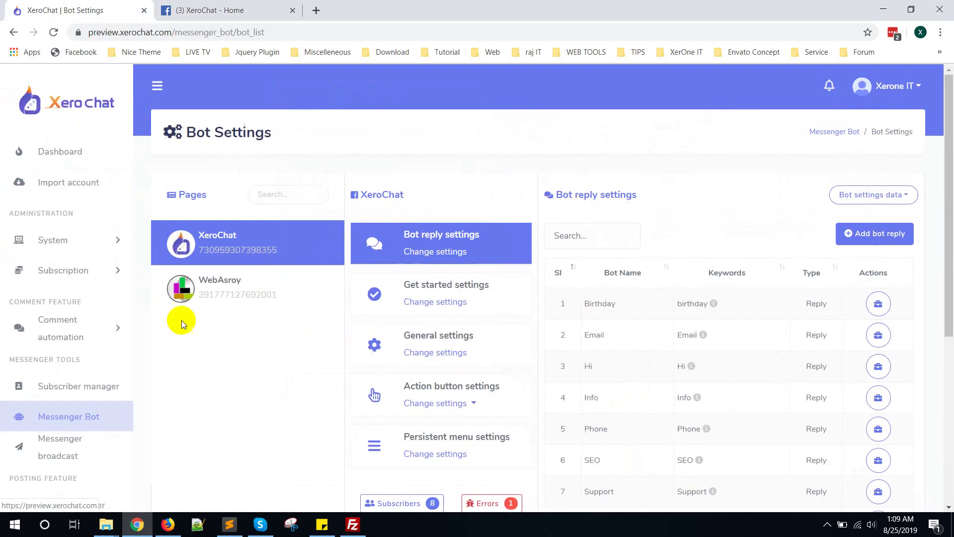
click(120, 390)
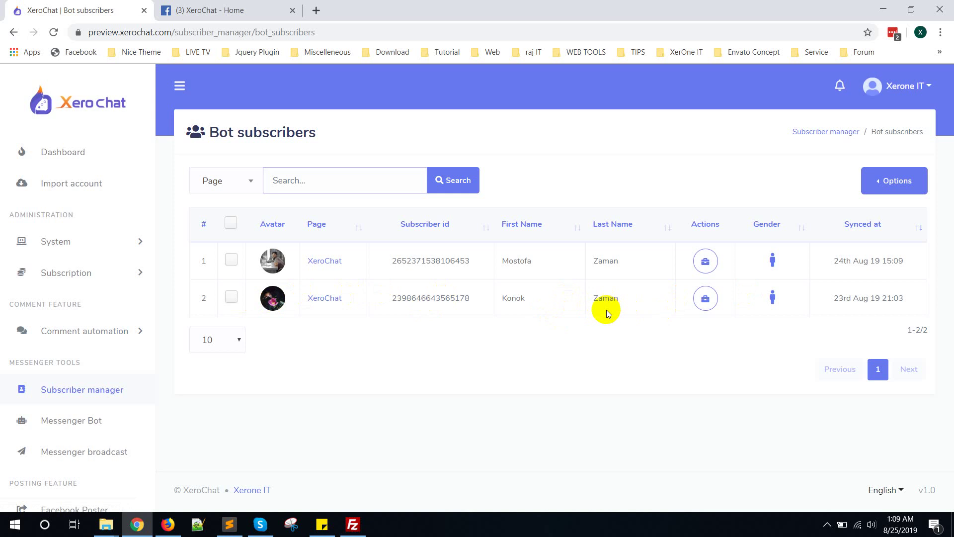
click(704, 300)
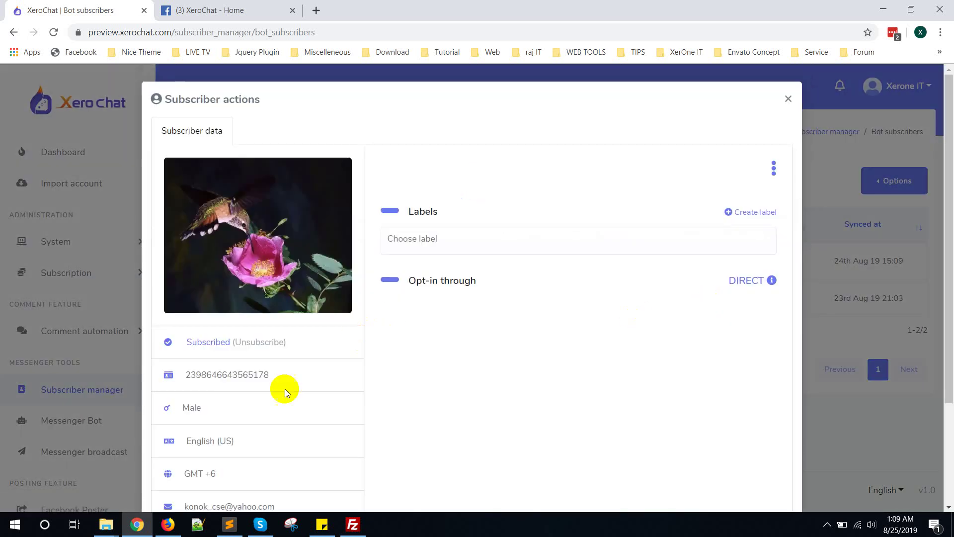
scroll(283, 390, down, 3)
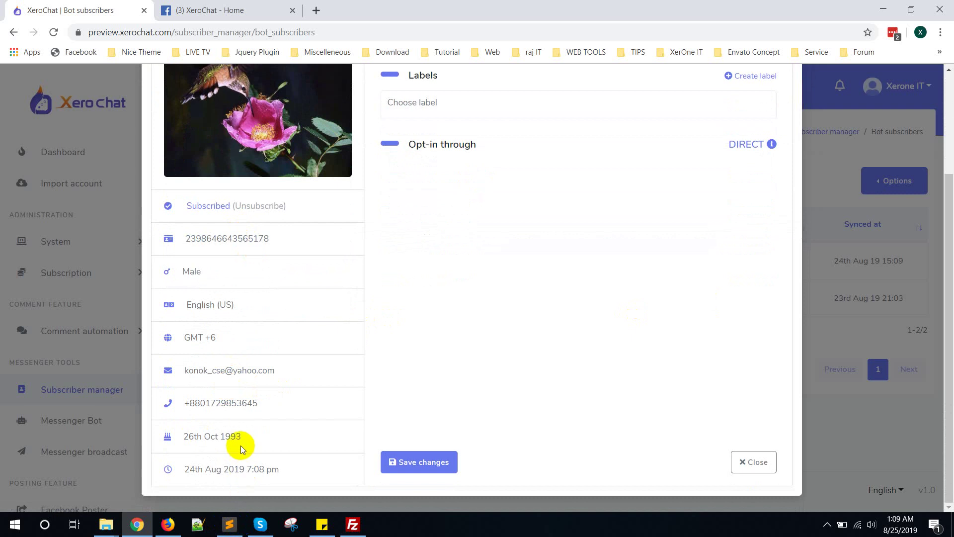
click(247, 399)
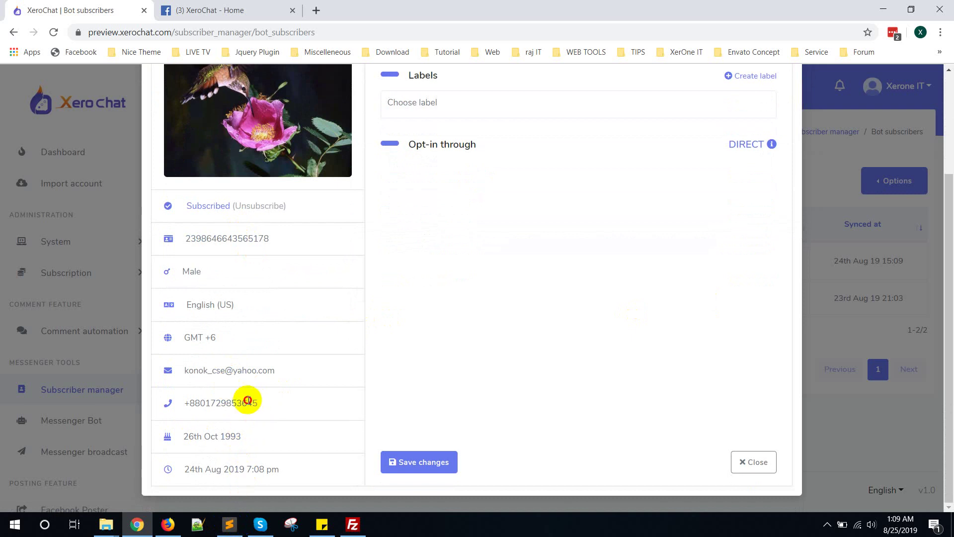
click(242, 370)
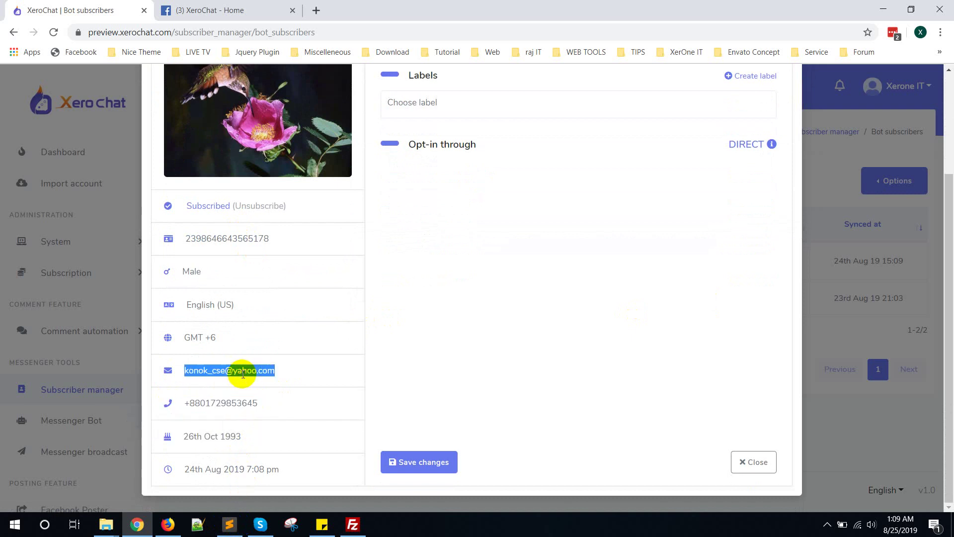
triple_click(225, 437)
double_click(264, 470)
scroll(723, 334, up, 3)
click(789, 100)
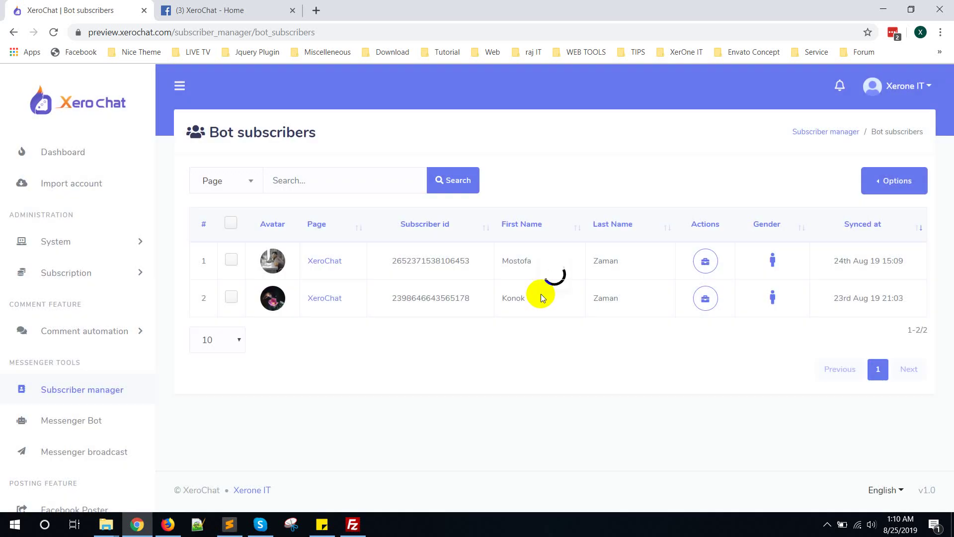